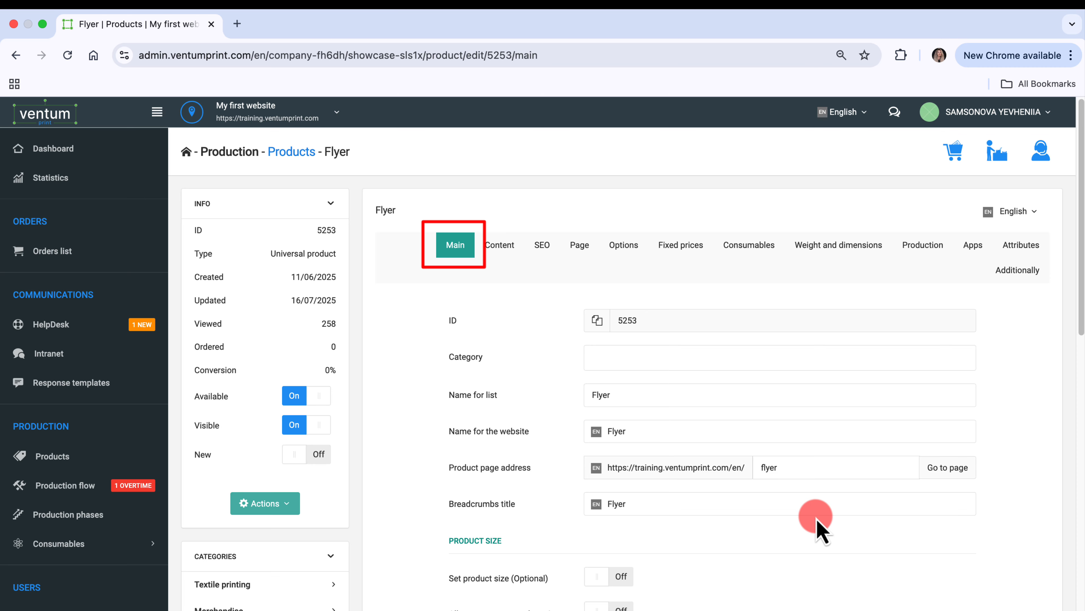
Review the Flyer product's main settings and its list of options
{"action": "scroll", "coordinate": [819, 526], "scroll_direction": "down", "scroll_amount": 10}
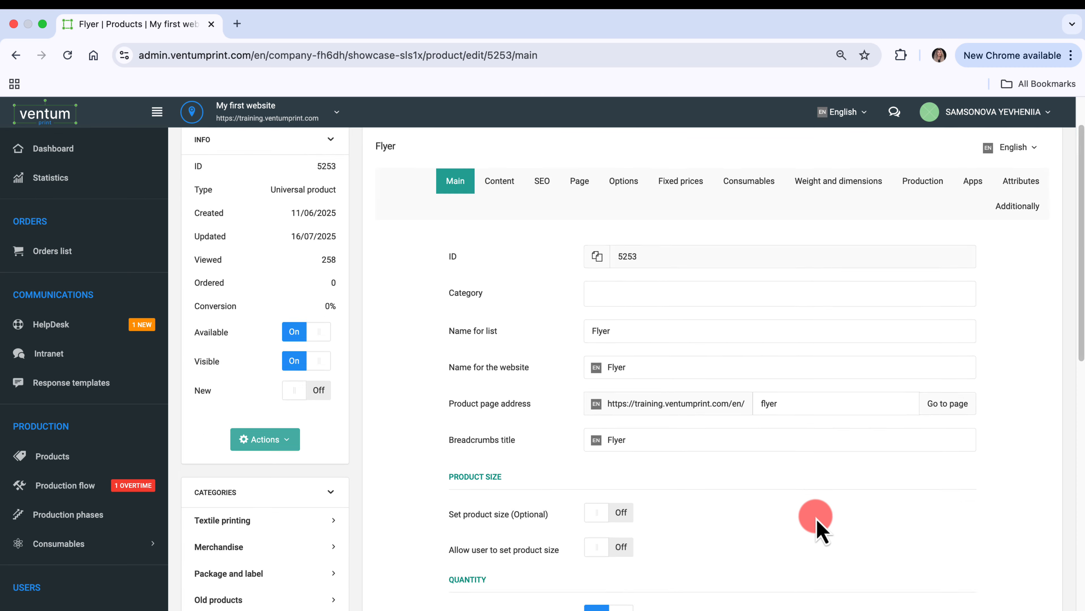
{"action": "scroll", "coordinate": [819, 526], "scroll_direction": "down", "scroll_amount": 8}
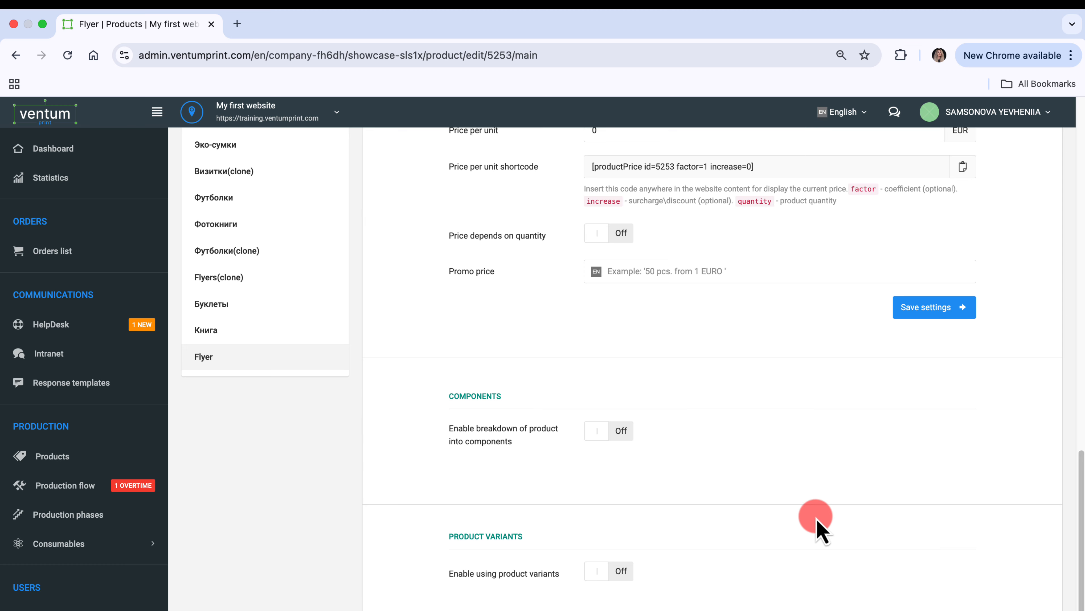
{"action": "scroll", "coordinate": [818, 526], "scroll_direction": "up", "scroll_amount": 18}
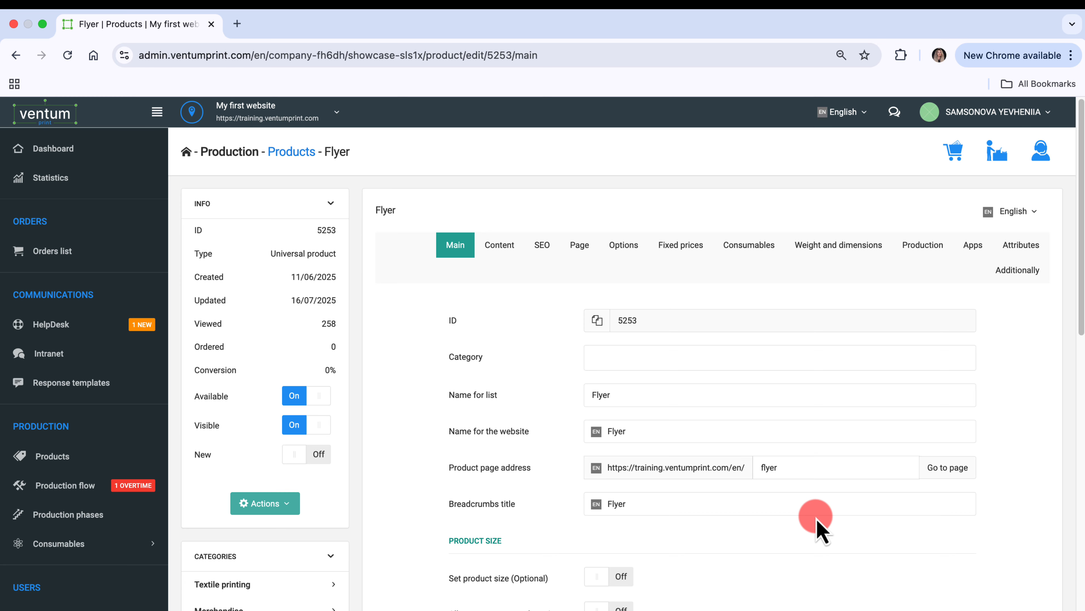
{"action": "left_click", "coordinate": [634, 250]}
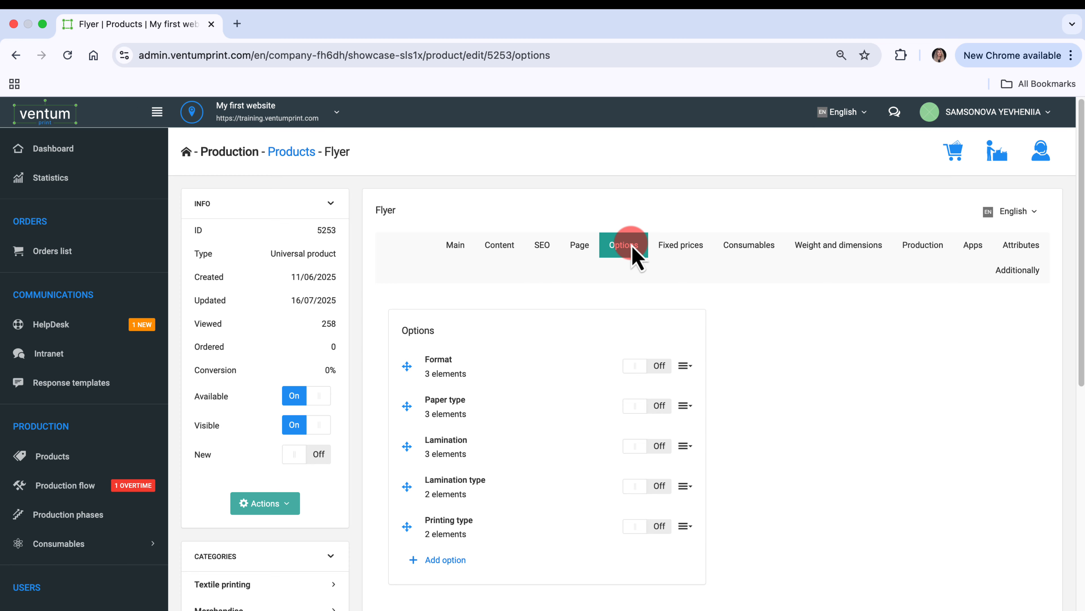
Enable breakdown of the Flyer product into components in its main settings and add a component
{"action": "left_click", "coordinate": [456, 256]}
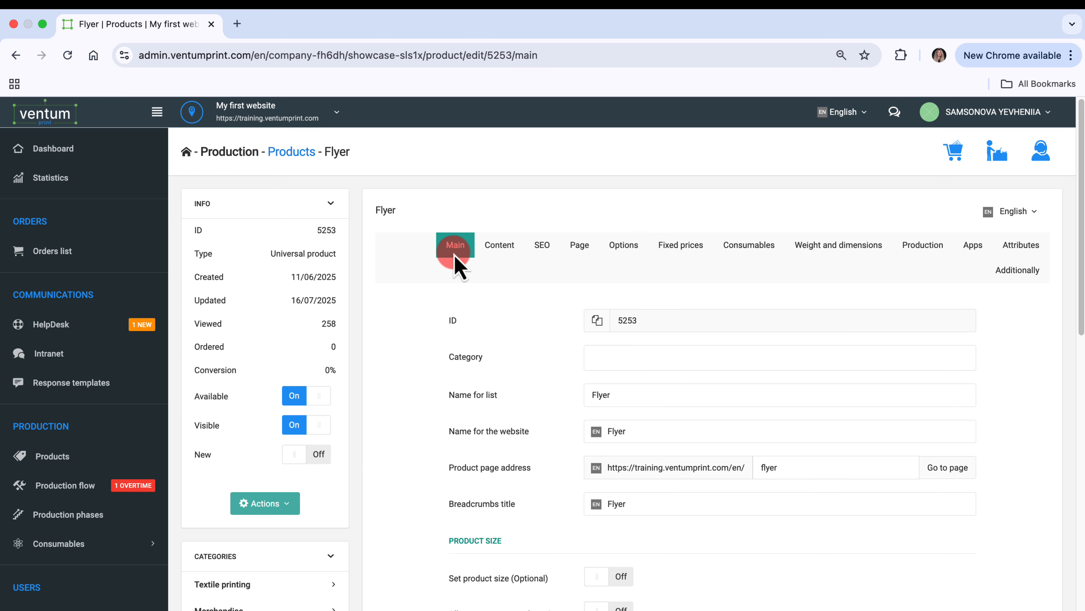
{"action": "scroll", "coordinate": [739, 520], "scroll_direction": "down", "scroll_amount": 15}
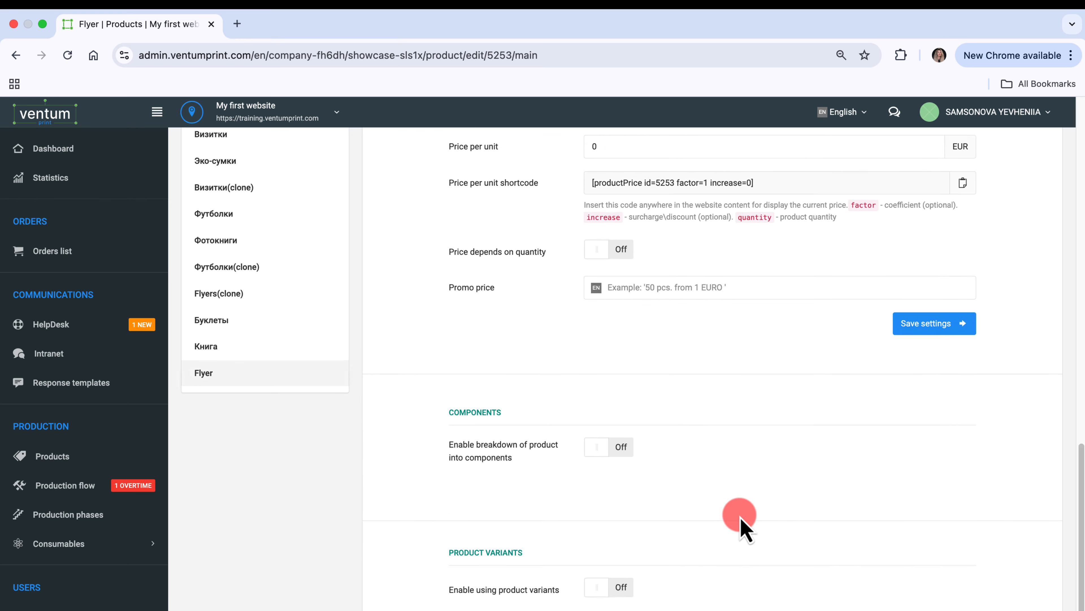
{"action": "scroll", "coordinate": [740, 519], "scroll_direction": "down", "scroll_amount": 1}
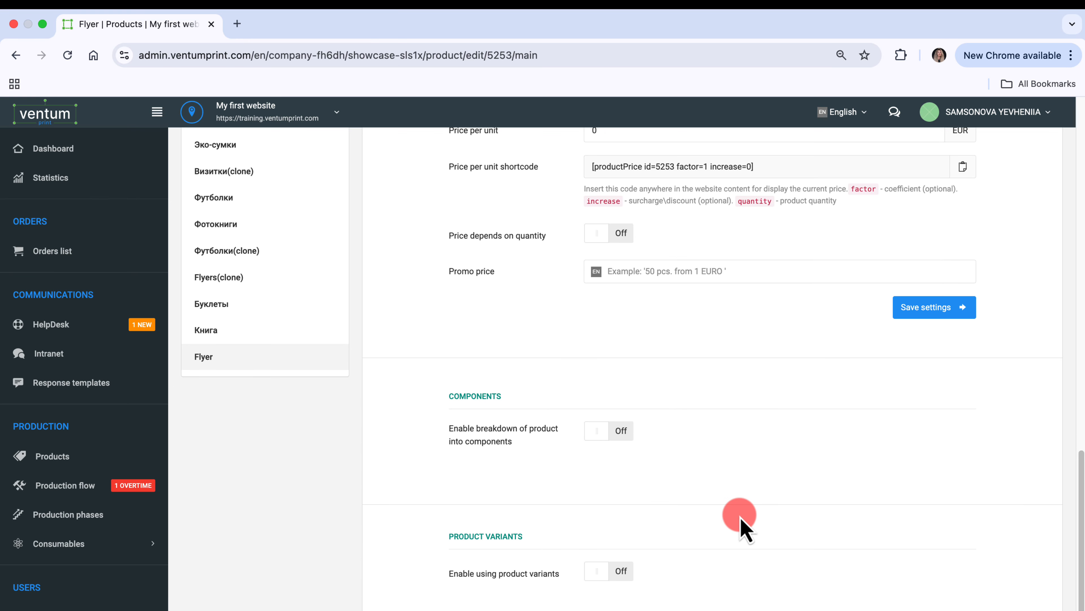
{"action": "left_click", "coordinate": [627, 440]}
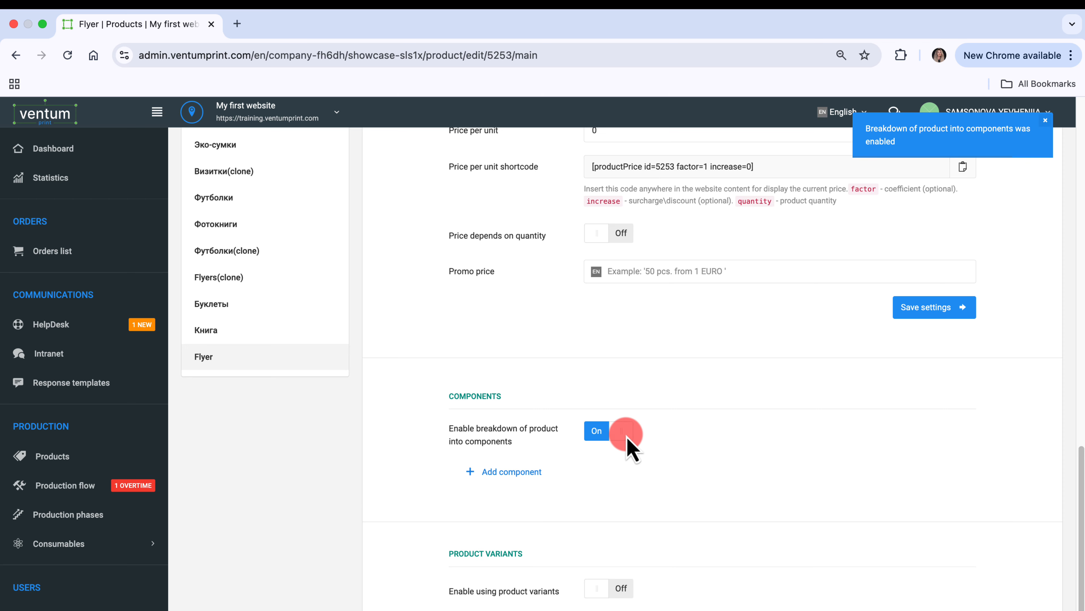
{"action": "left_click", "coordinate": [526, 472]}
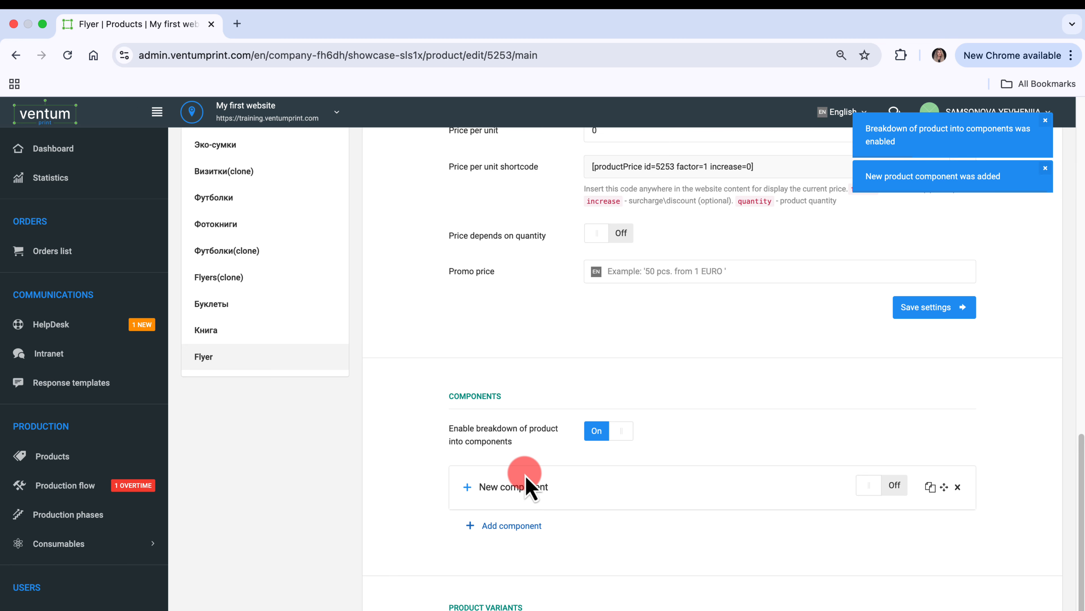
Expand the new component and enter "Cover" as both its component name and frontend component name
{"action": "left_click", "coordinate": [468, 487]}
{"action": "scroll", "coordinate": [470, 491], "scroll_direction": "down", "scroll_amount": 1}
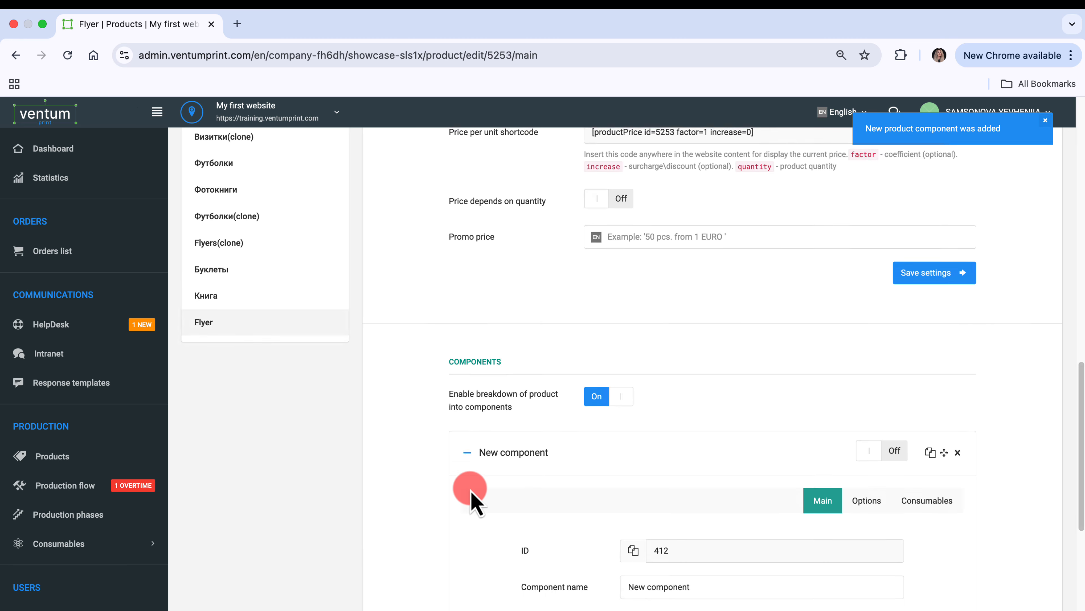
{"action": "scroll", "coordinate": [471, 490], "scroll_direction": "down", "scroll_amount": 7}
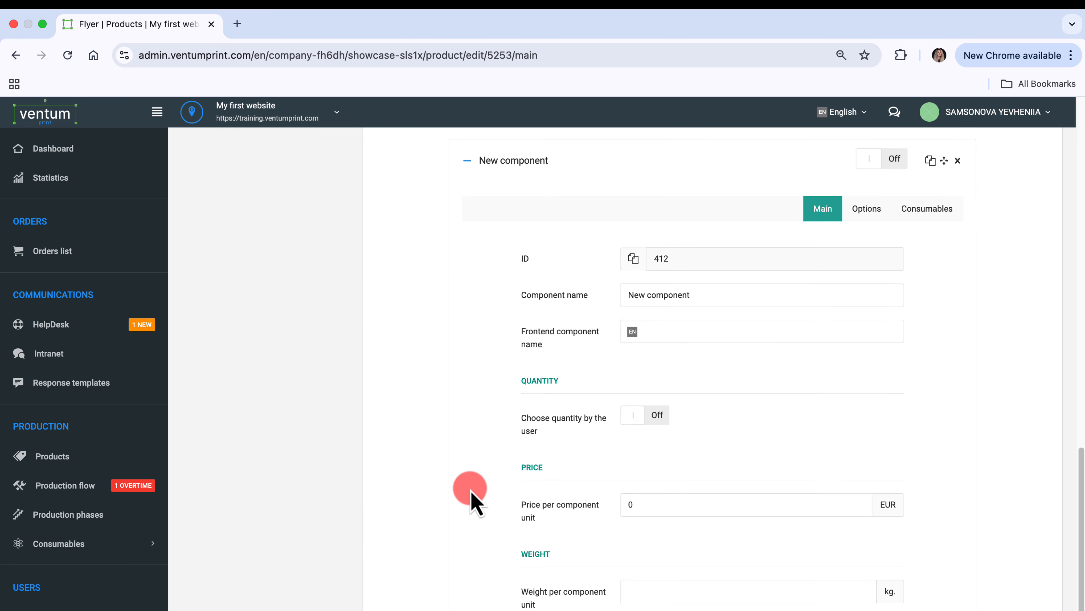
{"action": "left_click_drag", "start_coordinate": [735, 297], "coordinate": [612, 298]}
{"action": "type", "text": "Cover"}
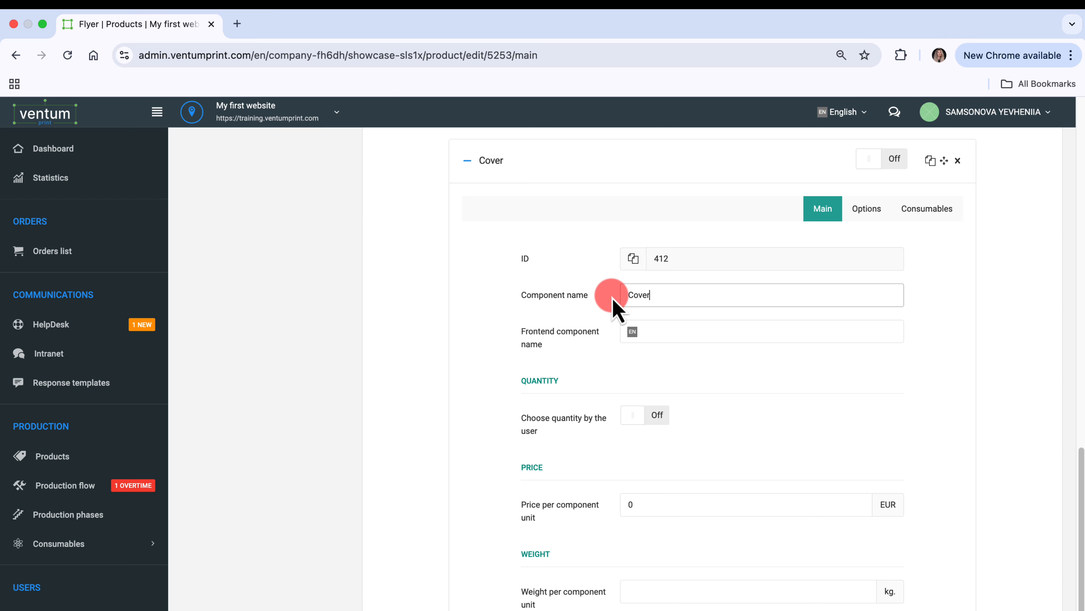
{"action": "left_click", "coordinate": [663, 333]}
{"action": "type", "text": "Cover"}
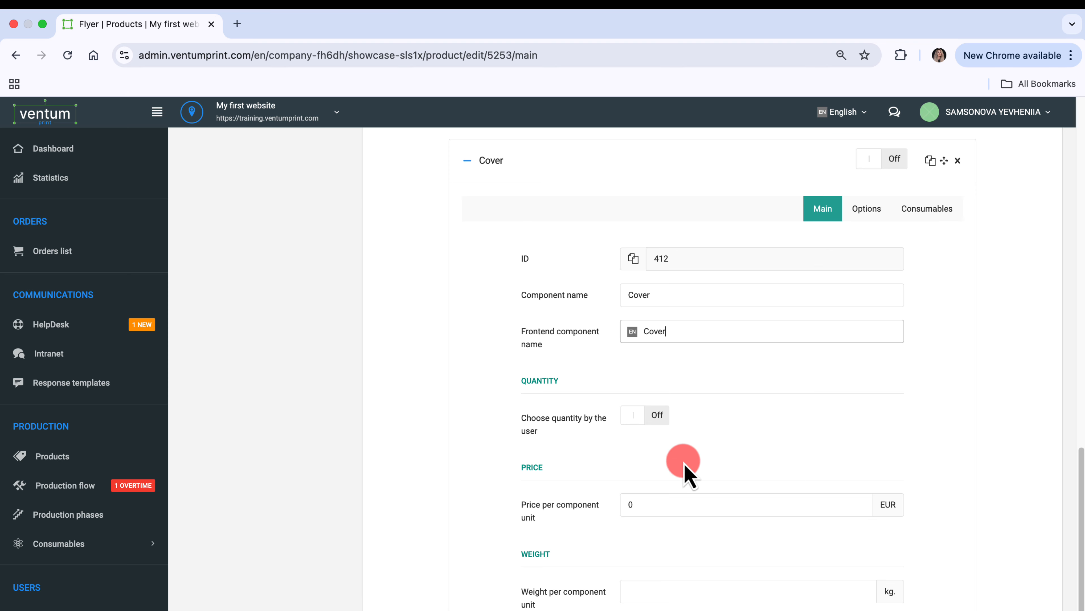
Set the Cover component's price per unit to 1 EUR and save its settings
{"action": "left_click", "coordinate": [700, 507]}
{"action": "key", "text": "BackSpace"}
{"action": "type", "text": "1"}
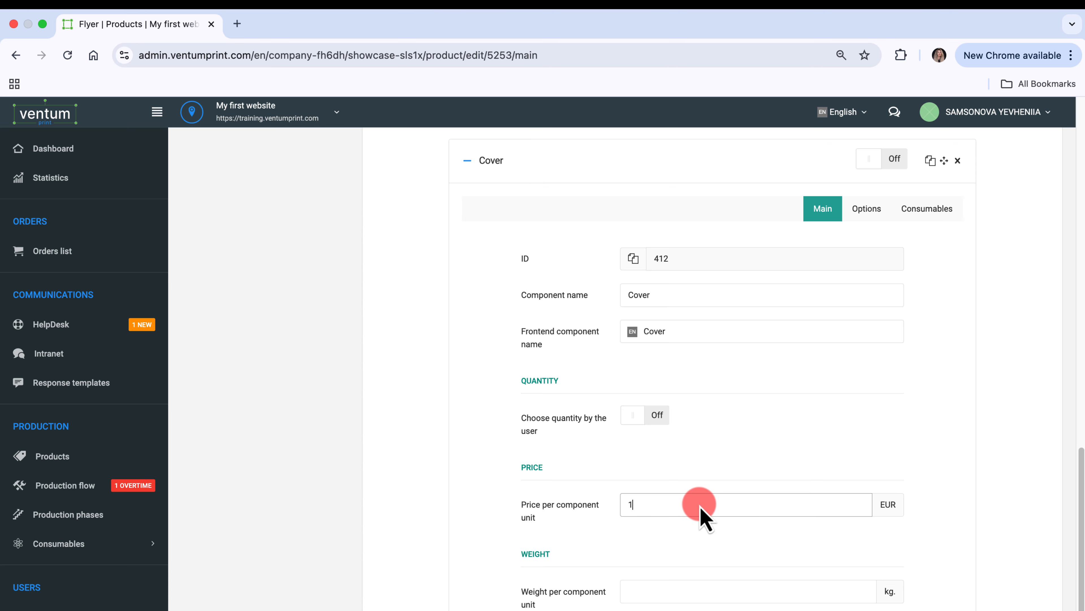
{"action": "scroll", "coordinate": [701, 507], "scroll_direction": "down", "scroll_amount": 3}
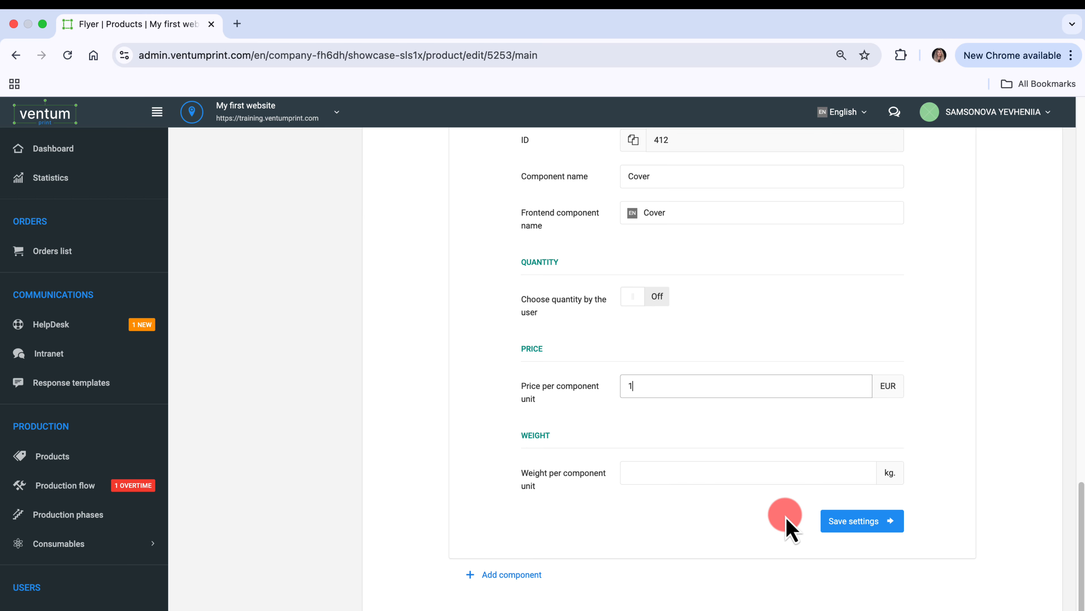
{"action": "left_click", "coordinate": [866, 520]}
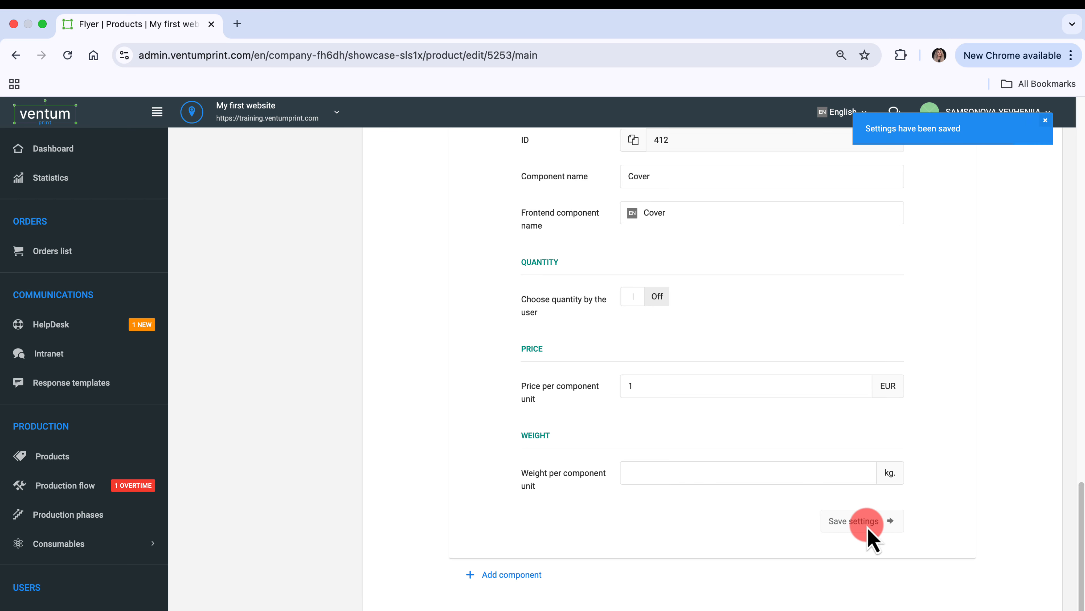
Add a second component with "Pages" as both its component name and frontend component name
{"action": "left_click", "coordinate": [479, 574]}
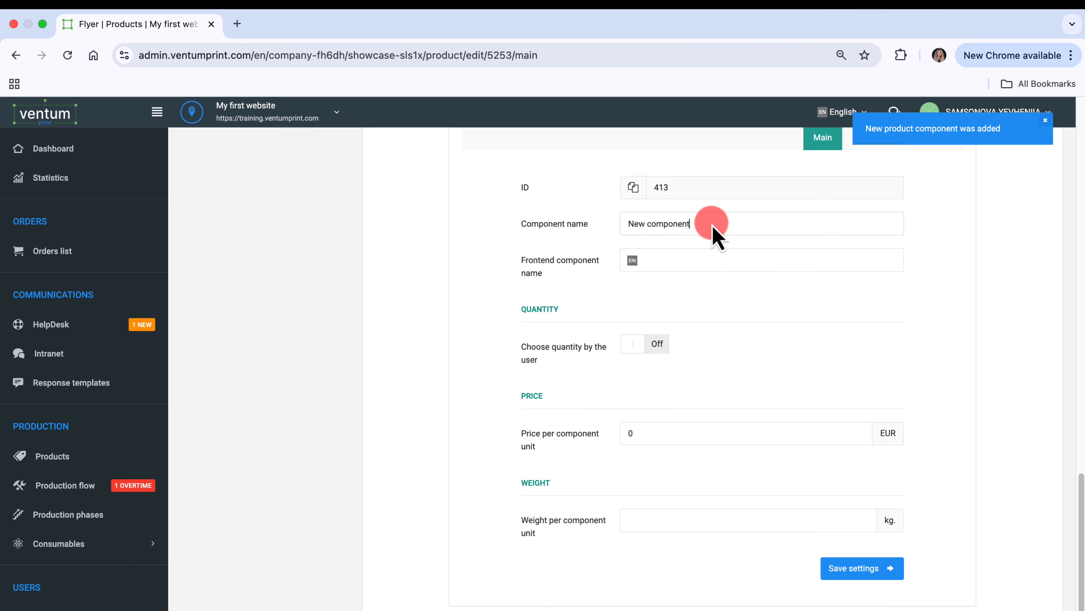
{"action": "left_click_drag", "start_coordinate": [714, 226], "coordinate": [603, 237]}
{"action": "type", "text": "Pages"}
{"action": "left_click", "coordinate": [670, 259]}
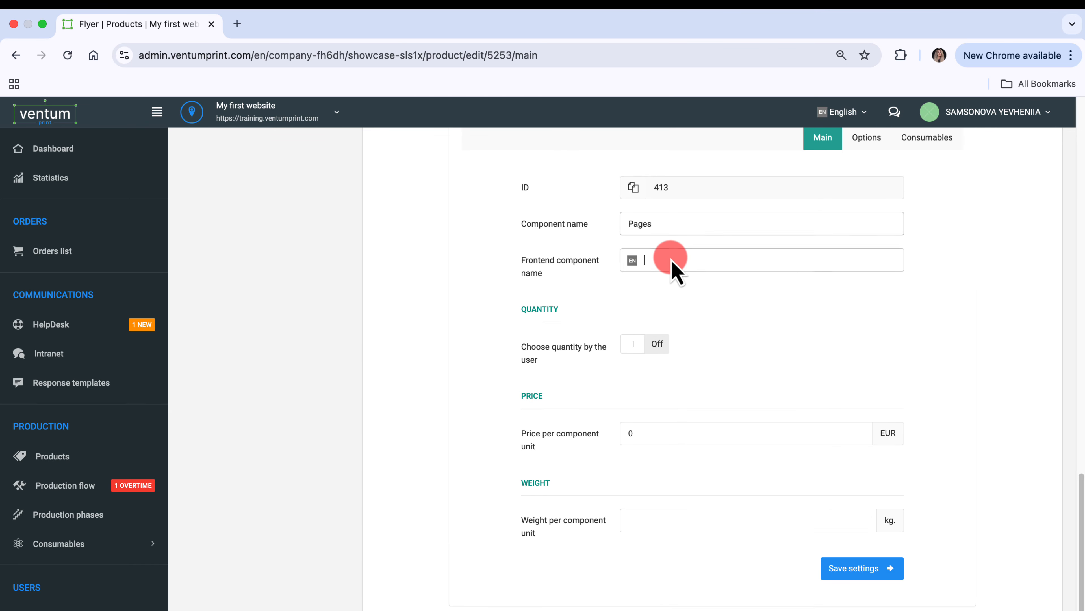
{"action": "type", "text": "Pages"}
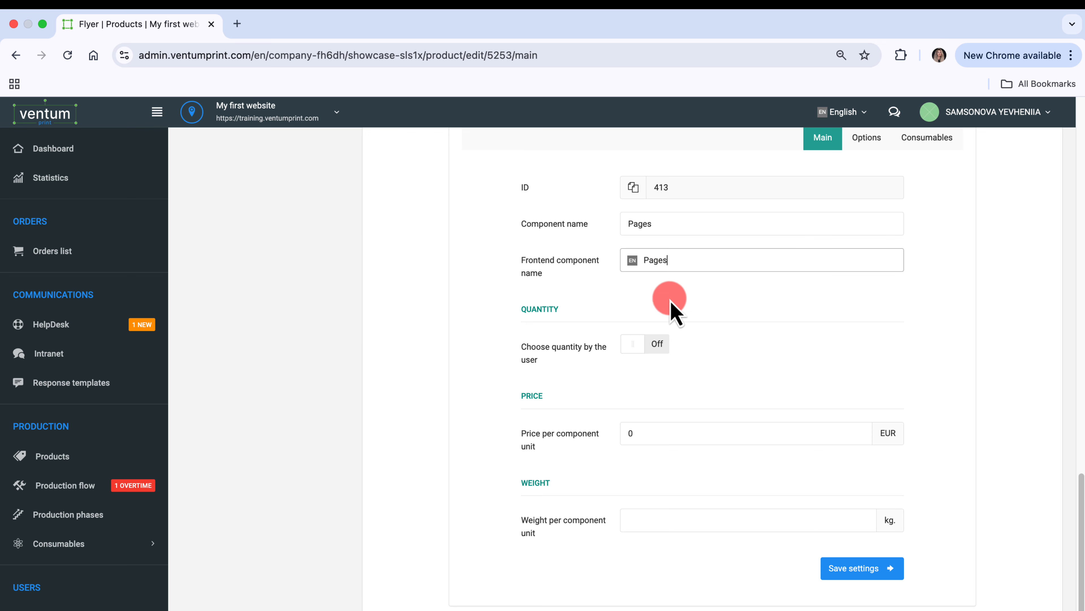
Let the user choose the Pages quantity, from 24 to 400 in steps of 8
{"action": "left_click", "coordinate": [660, 346]}
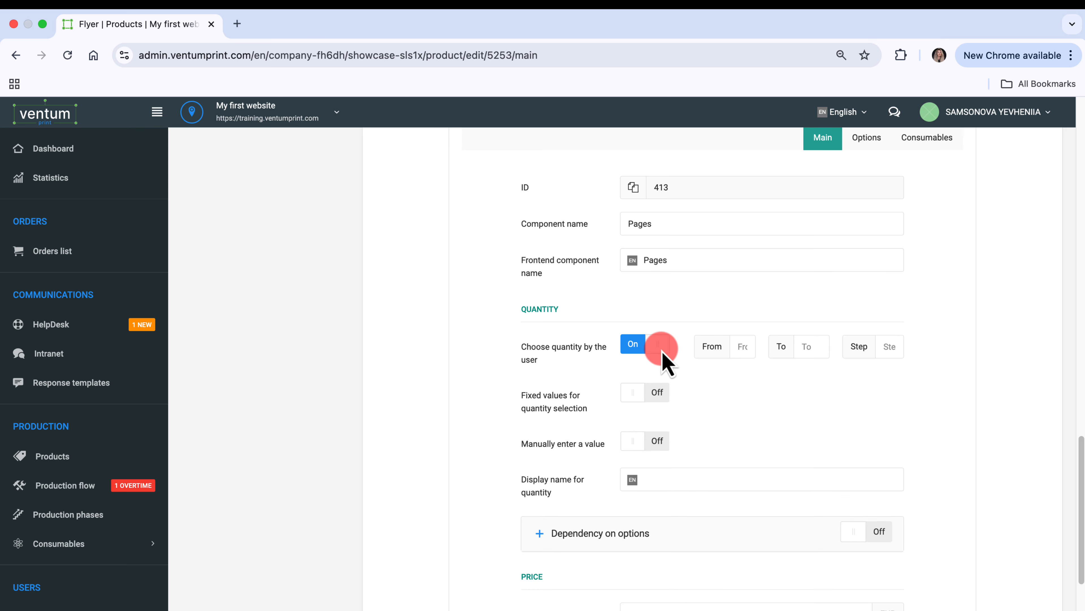
{"action": "left_click", "coordinate": [156, 111]}
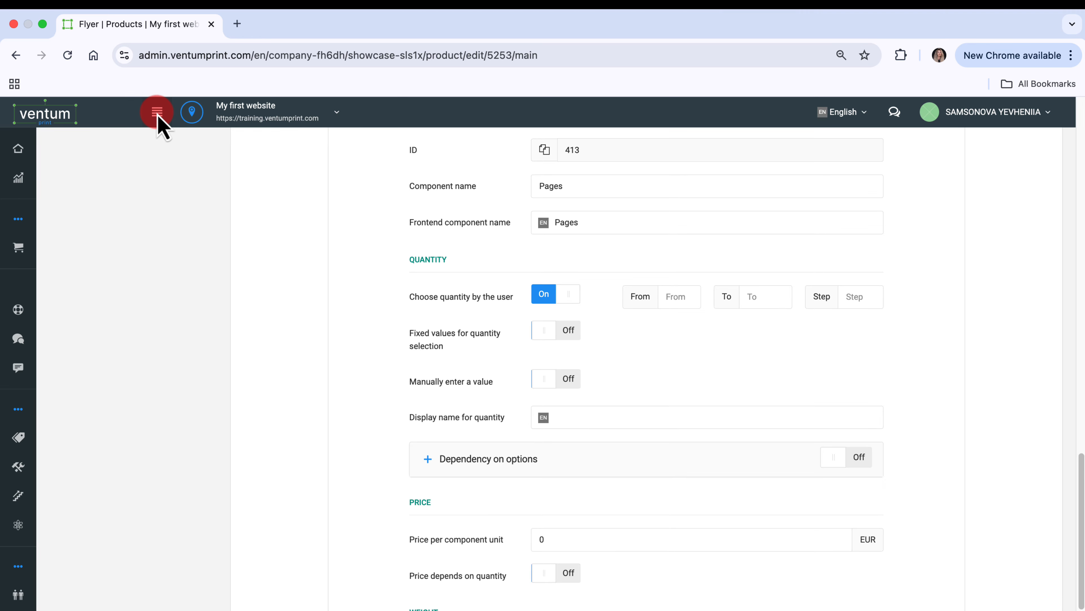
{"action": "left_click", "coordinate": [678, 300]}
{"action": "type", "text": "24"}
{"action": "left_click", "coordinate": [769, 300]}
{"action": "type", "text": "400"}
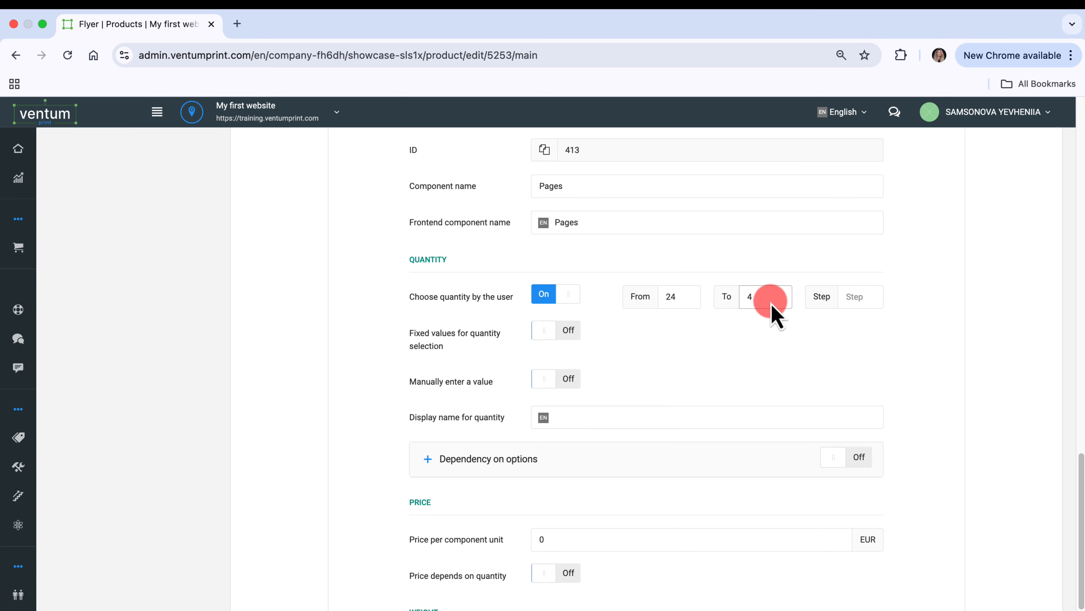
{"action": "left_click", "coordinate": [822, 298]}
{"action": "left_click", "coordinate": [852, 297]}
{"action": "type", "text": "8"}
{"action": "left_click", "coordinate": [864, 330]}
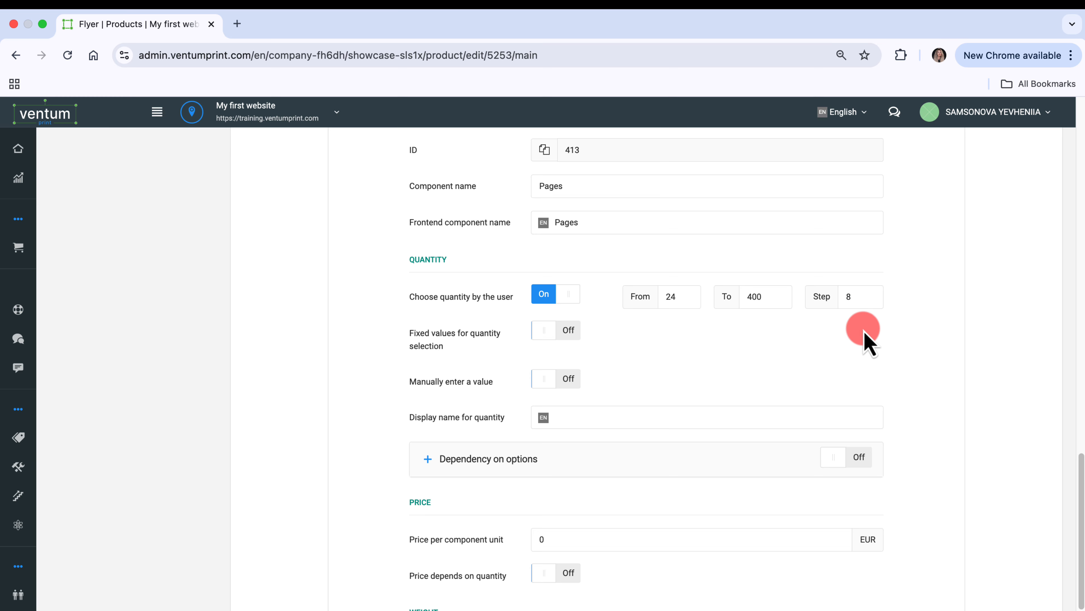
Allow manual entry of the Pages quantity and set its display name to "number of pages"
{"action": "left_click", "coordinate": [573, 377]}
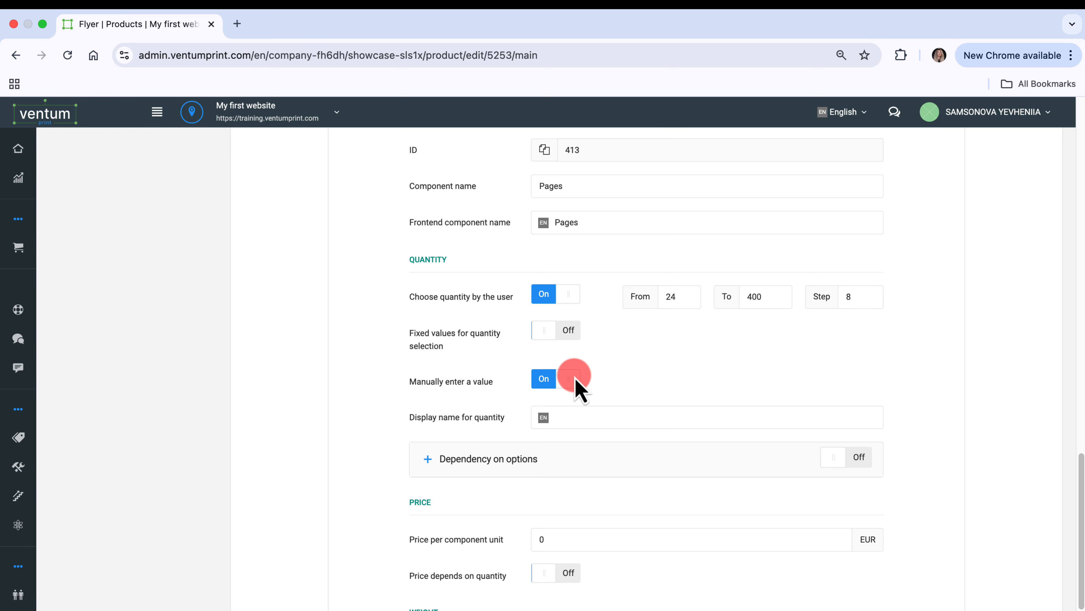
{"action": "left_click", "coordinate": [570, 417]}
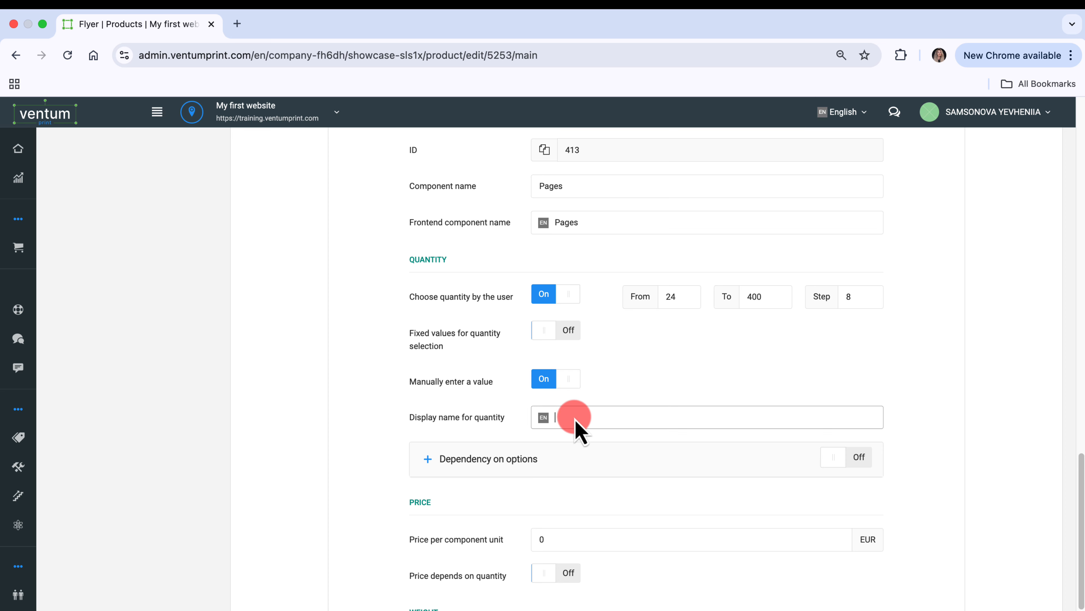
{"action": "type", "text": "number of"}
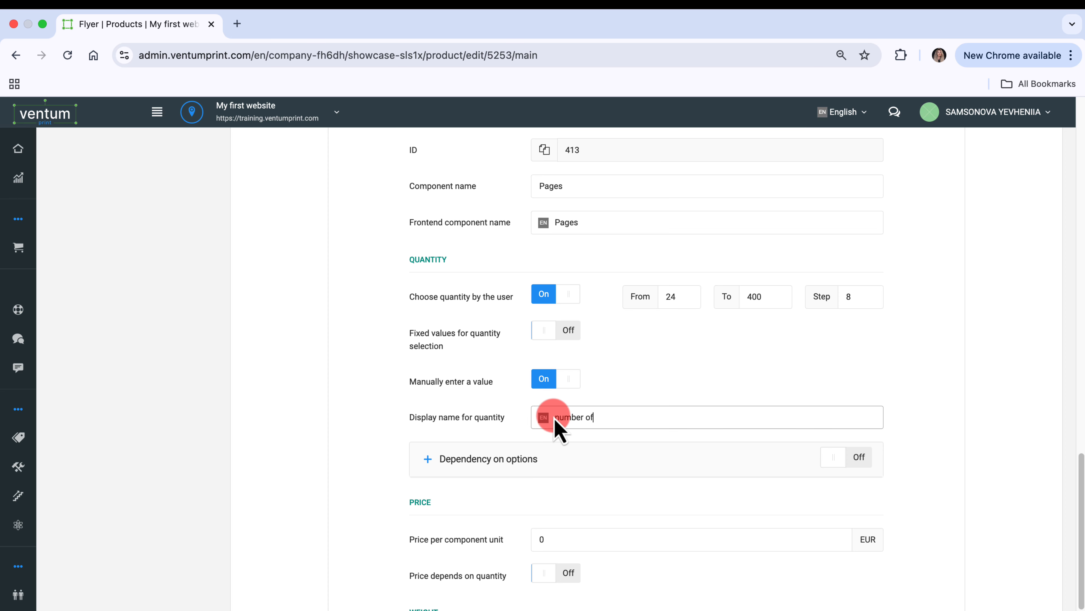
{"action": "type", "text": " pages"}
Set the Pages component's price per unit to 0.10 EUR after checking the product's own quantity settings
{"action": "left_click", "coordinate": [680, 540]}
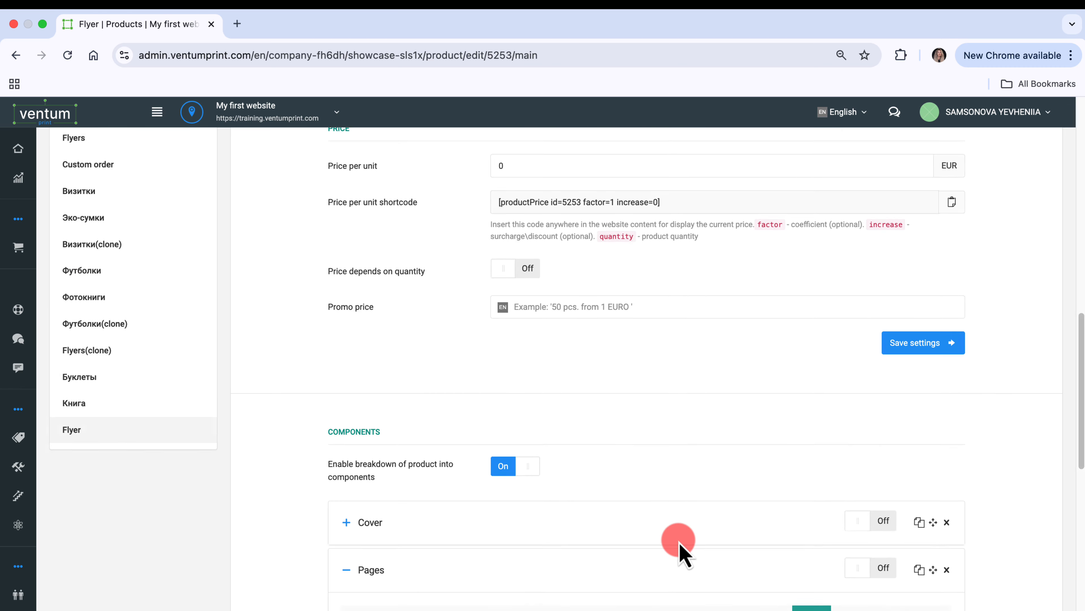
{"action": "scroll", "coordinate": [680, 540], "scroll_direction": "up", "scroll_amount": 8}
{"action": "scroll", "coordinate": [680, 544], "scroll_direction": "up", "scroll_amount": 2}
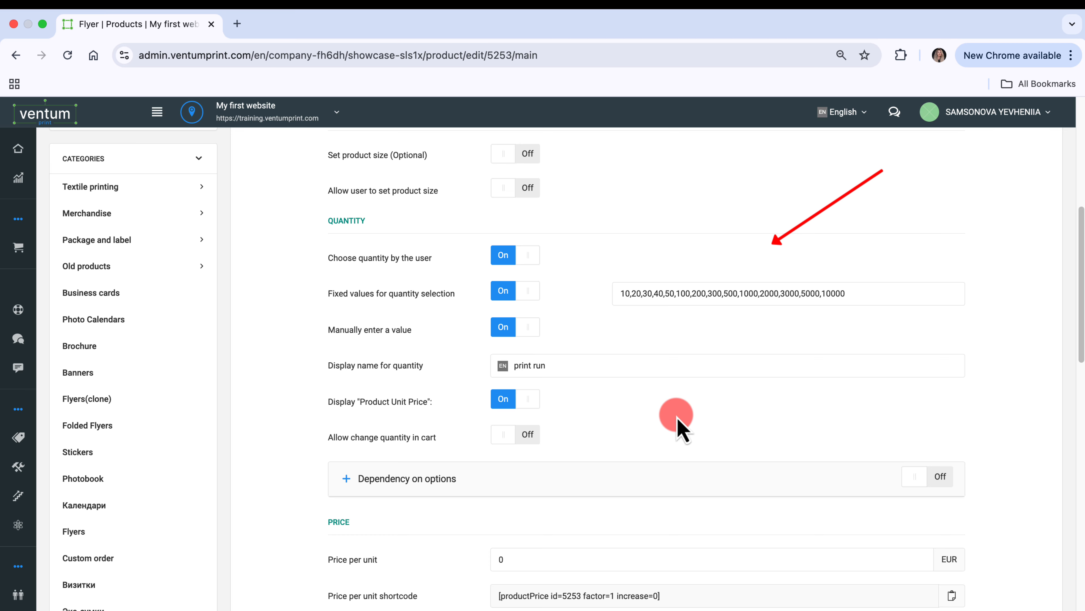
{"action": "scroll", "coordinate": [683, 430], "scroll_direction": "down", "scroll_amount": 15}
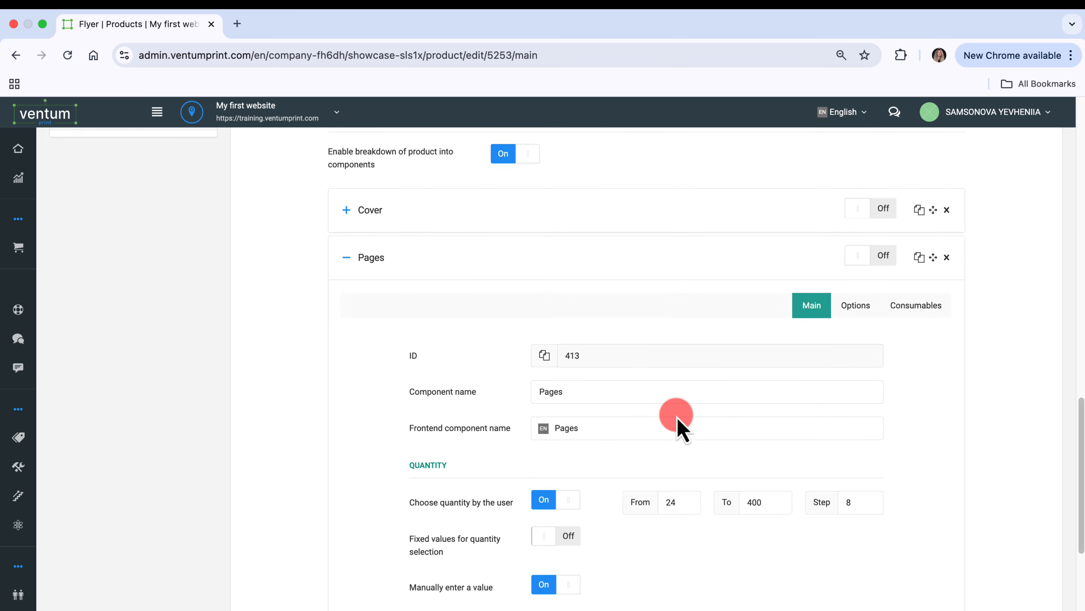
{"action": "scroll", "coordinate": [683, 430], "scroll_direction": "down", "scroll_amount": 6}
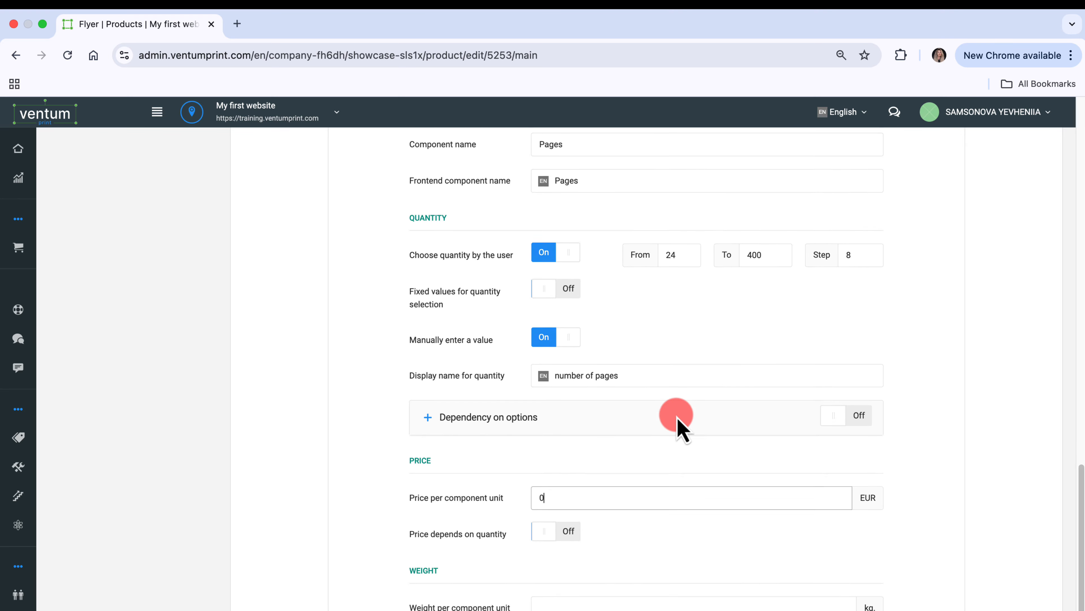
{"action": "scroll", "coordinate": [683, 430], "scroll_direction": "down", "scroll_amount": 1}
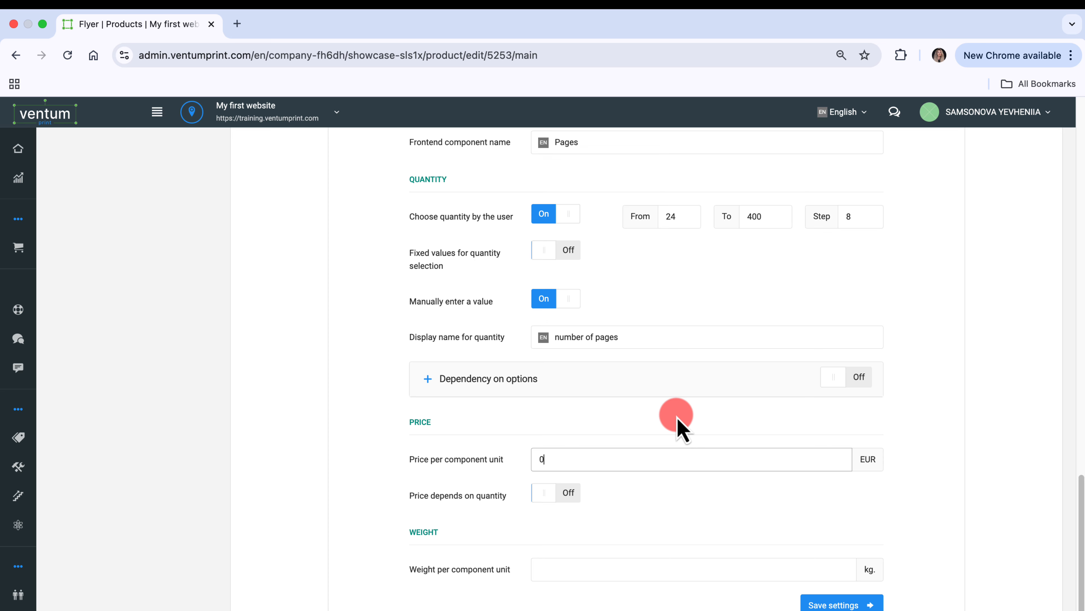
{"action": "type", "text": ".10"}
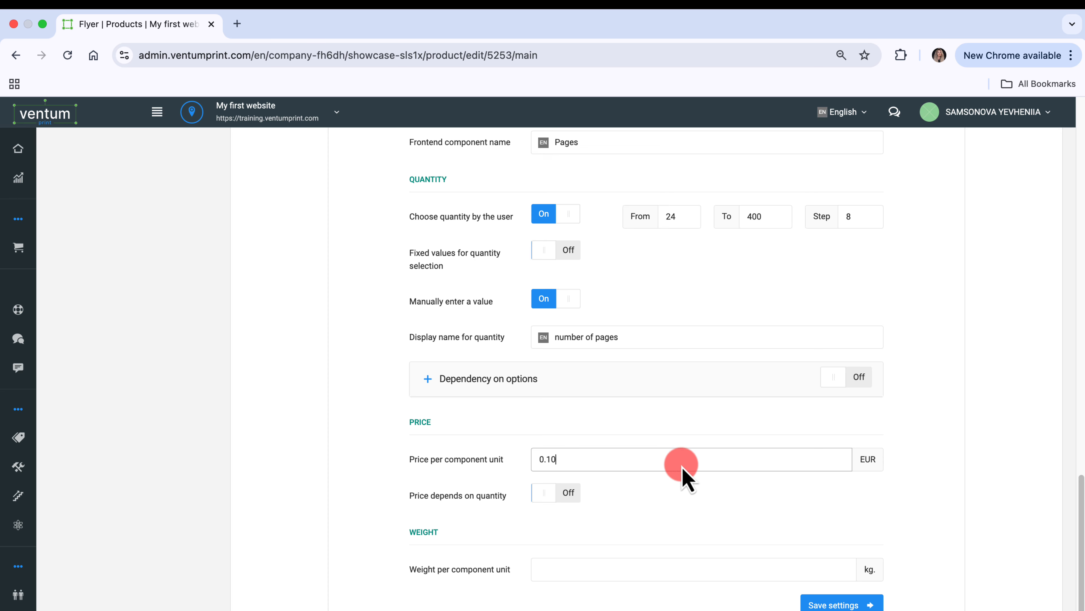
Try price dependence on quantity for the Pages component, view the available dependence types, and switch it back off
{"action": "left_click", "coordinate": [574, 496]}
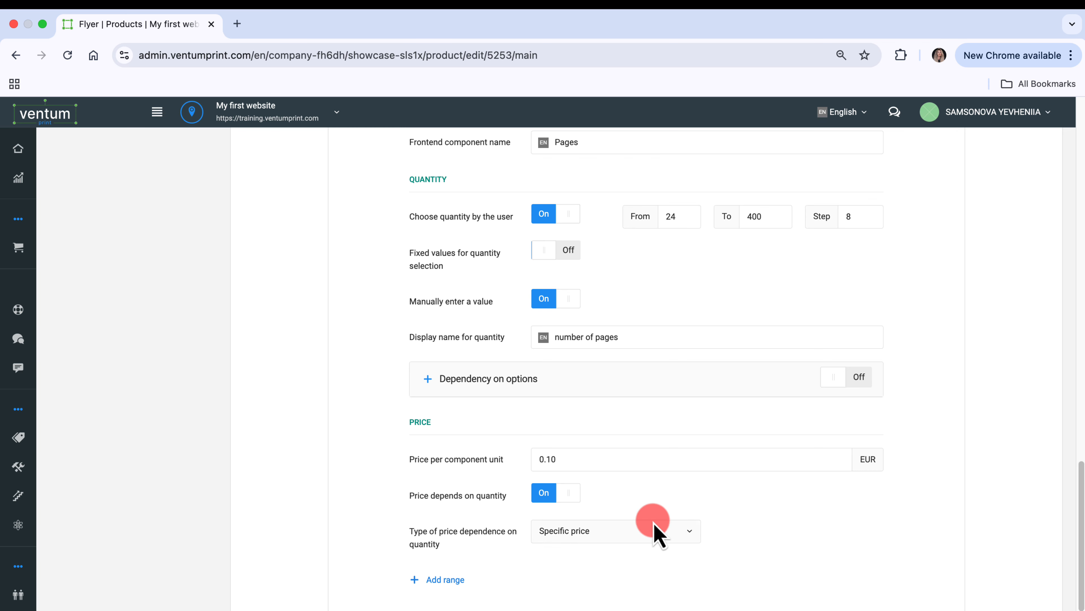
{"action": "left_click", "coordinate": [692, 534]}
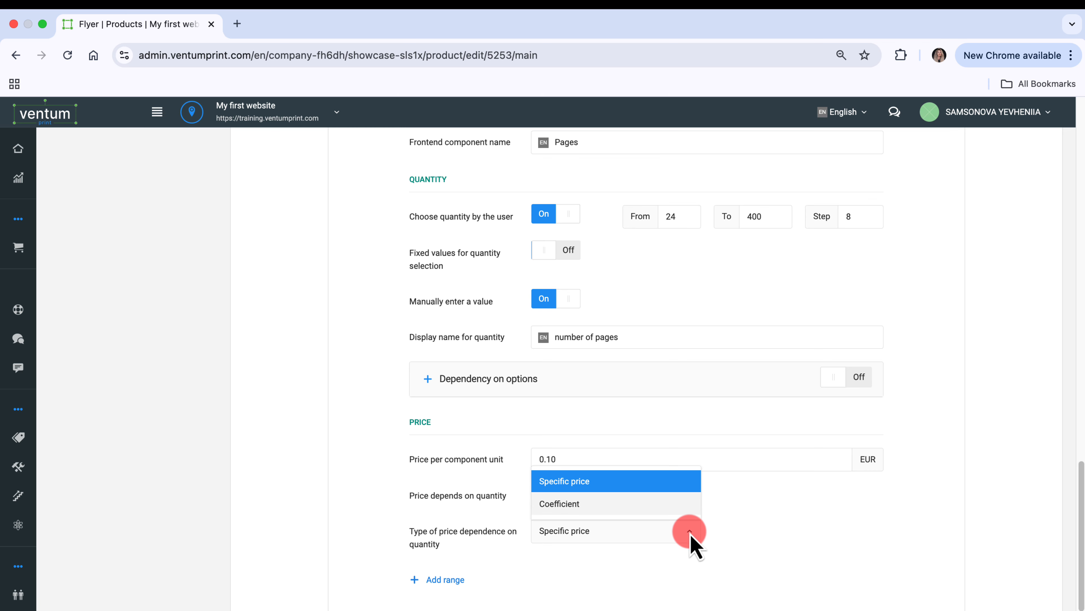
{"action": "left_click", "coordinate": [691, 534]}
{"action": "left_click", "coordinate": [568, 493]}
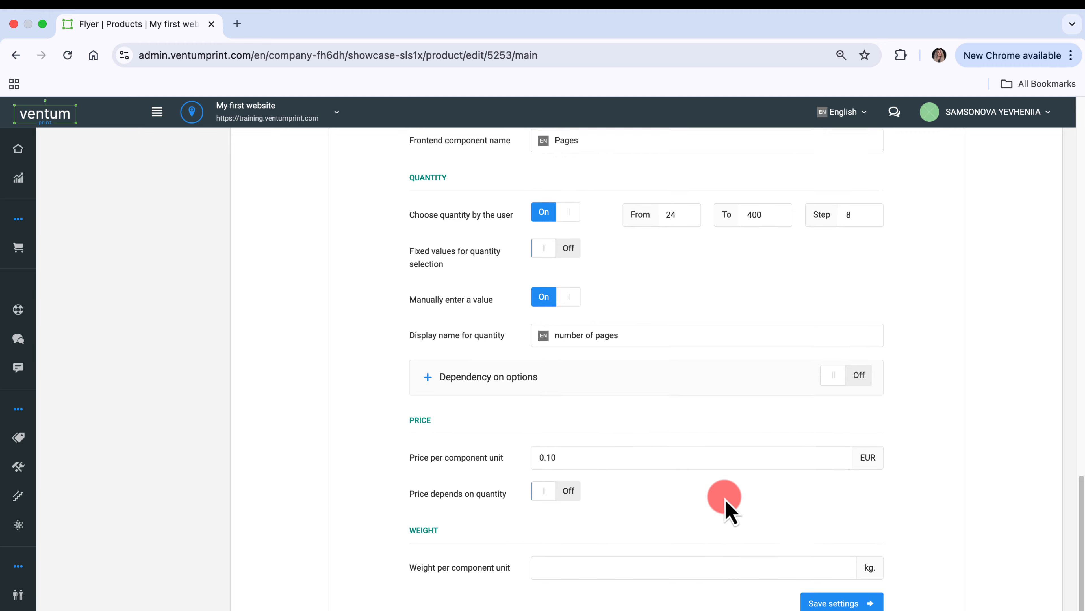
Save the Pages component's settings and change the product's name for the list to "Book"
{"action": "scroll", "coordinate": [726, 509], "scroll_direction": "down", "scroll_amount": 5}
{"action": "left_click", "coordinate": [814, 405]}
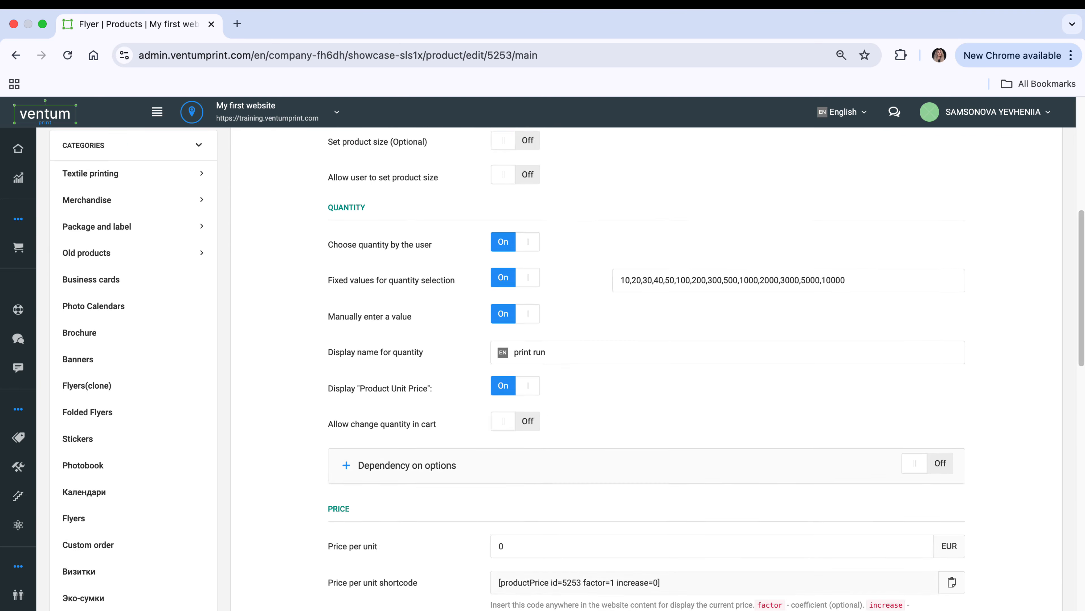
{"action": "left_click", "coordinate": [559, 372]}
{"action": "key", "text": "BackSpace"}
{"action": "key", "text": "BackSpace"}
{"action": "key", "text": "BackSpace"}
{"action": "key", "text": "BackSpace"}
{"action": "key", "text": "BackSpace"}
{"action": "type", "text": "Book"}
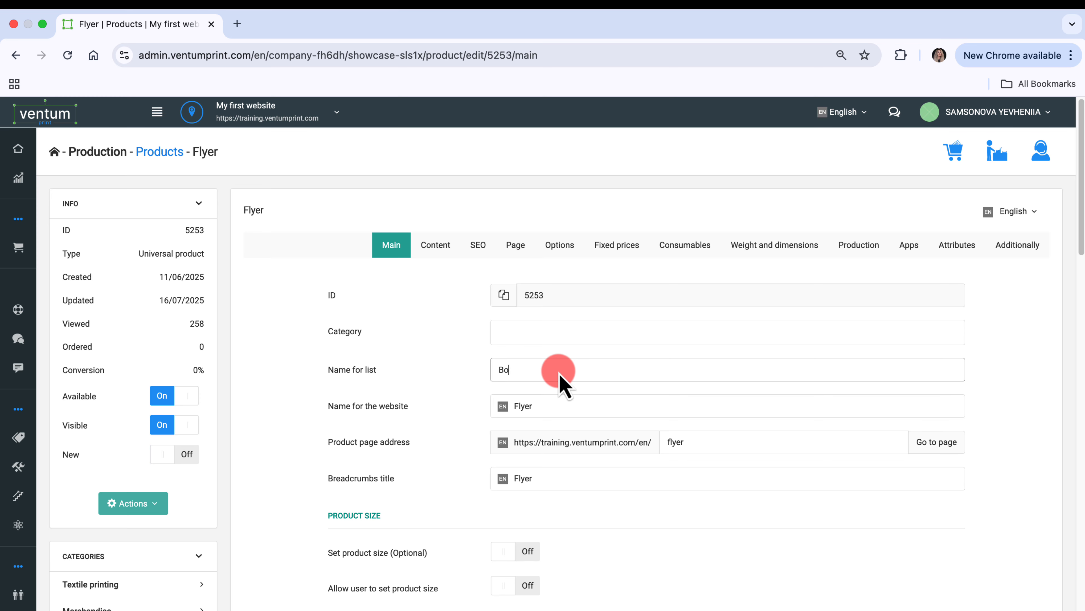
Set the product's name for the website to "Book"
{"action": "left_click", "coordinate": [599, 409]}
{"action": "key", "text": "BackSpace"}
{"action": "key", "text": "BackSpace"}
{"action": "key", "text": "BackSpace"}
{"action": "key", "text": "BackSpace"}
{"action": "key", "text": "BackSpace"}
{"action": "type", "text": "Book"}
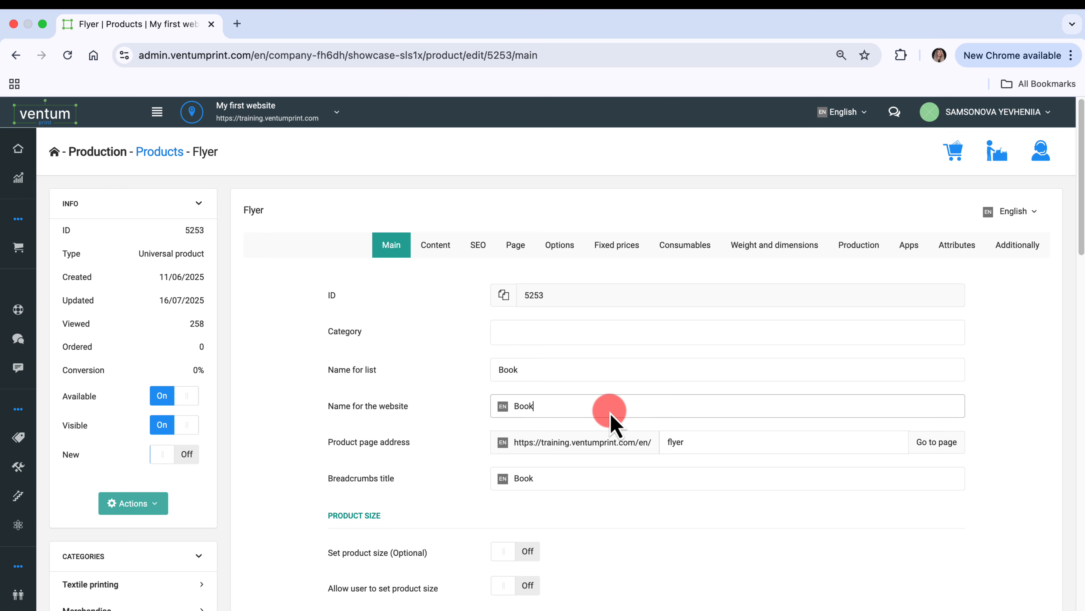
Change the product page address to "book" and save the product's main settings
{"action": "left_click", "coordinate": [713, 441]}
{"action": "key", "text": "BackSpace"}
{"action": "key", "text": "BackSpace"}
{"action": "key", "text": "BackSpace"}
{"action": "key", "text": "BackSpace"}
{"action": "key", "text": "BackSpace"}
{"action": "type", "text": "book"}
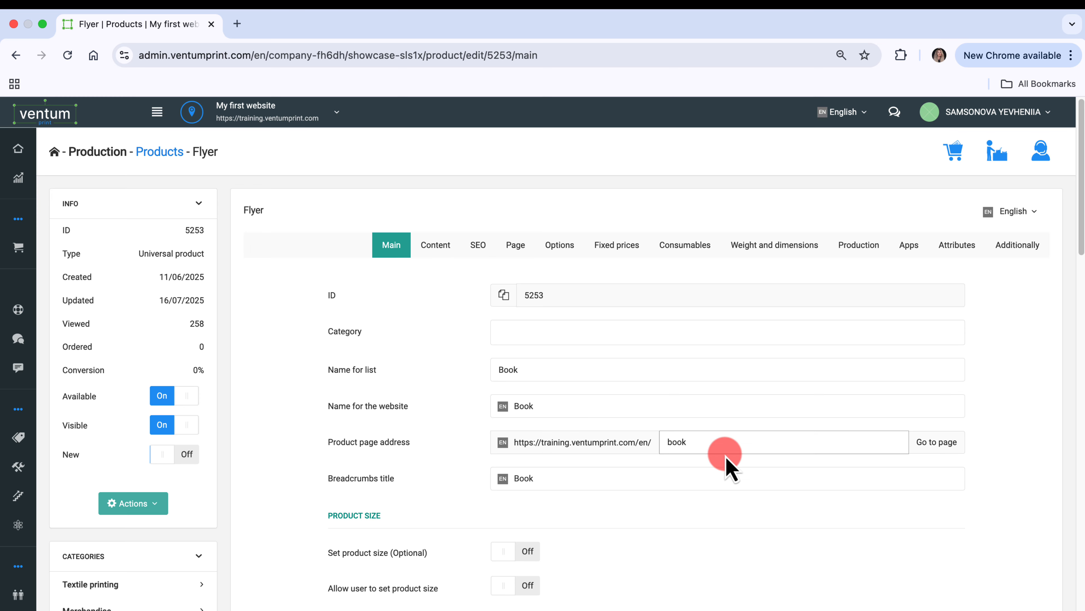
{"action": "left_click", "coordinate": [800, 543]}
{"action": "scroll", "coordinate": [801, 544], "scroll_direction": "down", "scroll_amount": 20}
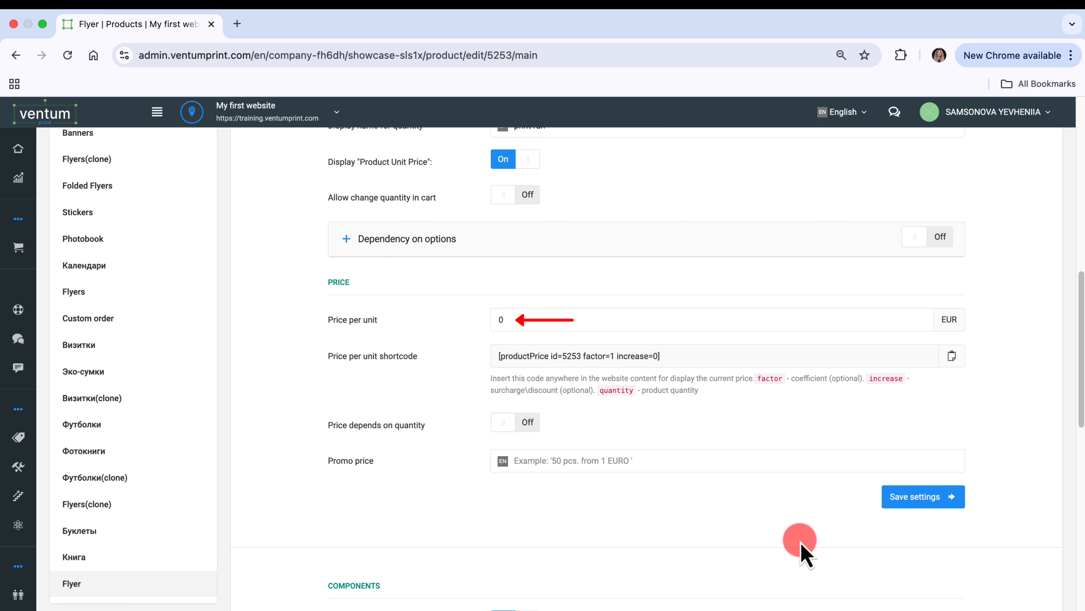
{"action": "left_click", "coordinate": [913, 500]}
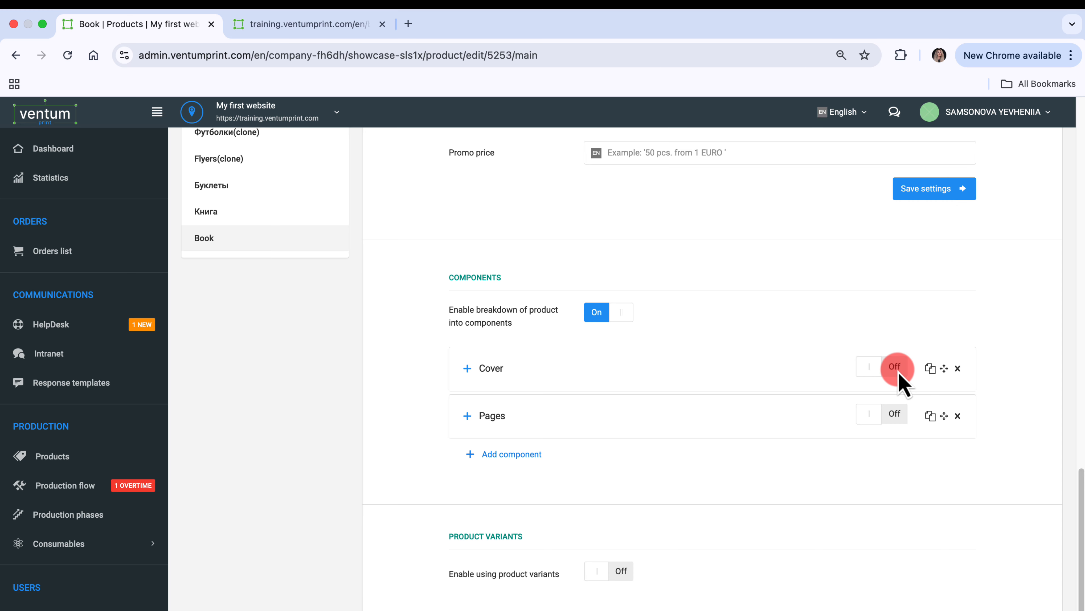
Enable the Cover component and save the product's settings
{"action": "left_click", "coordinate": [898, 368]}
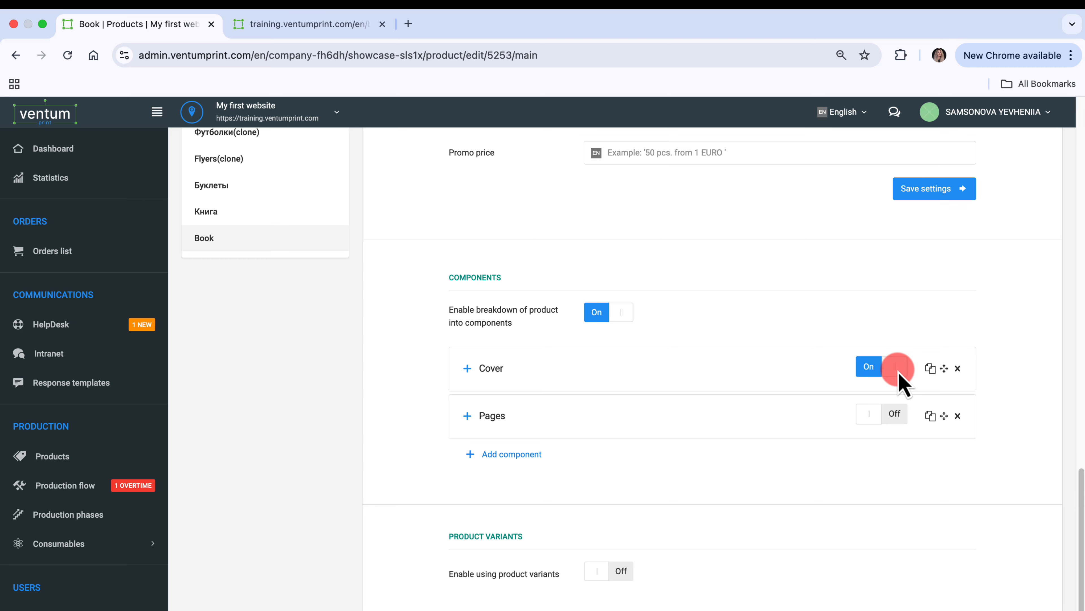
{"action": "scroll", "coordinate": [900, 376], "scroll_direction": "up", "scroll_amount": 15}
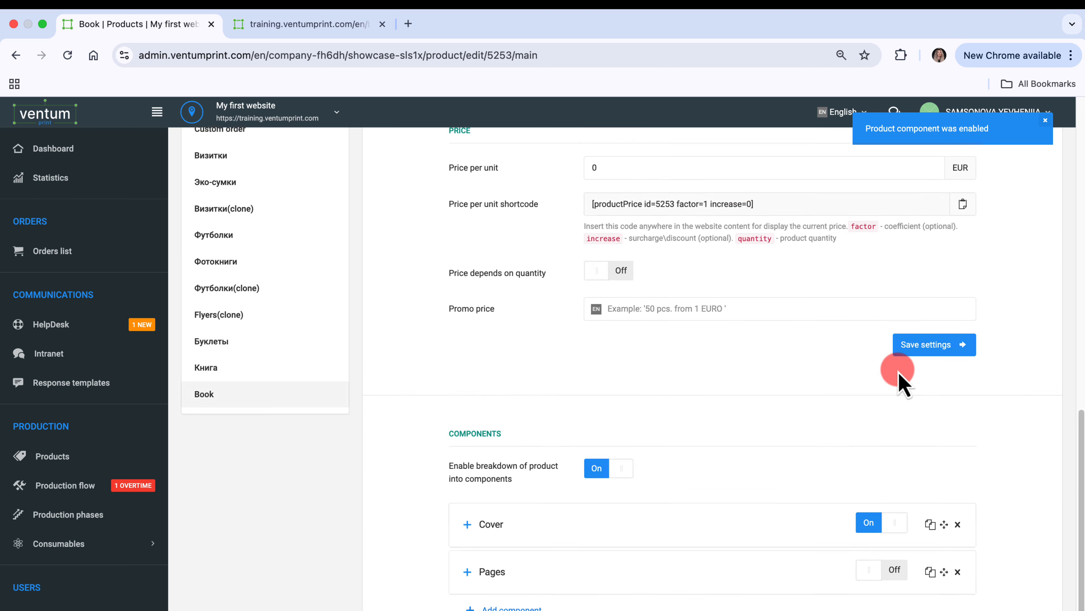
{"action": "left_click", "coordinate": [947, 339]}
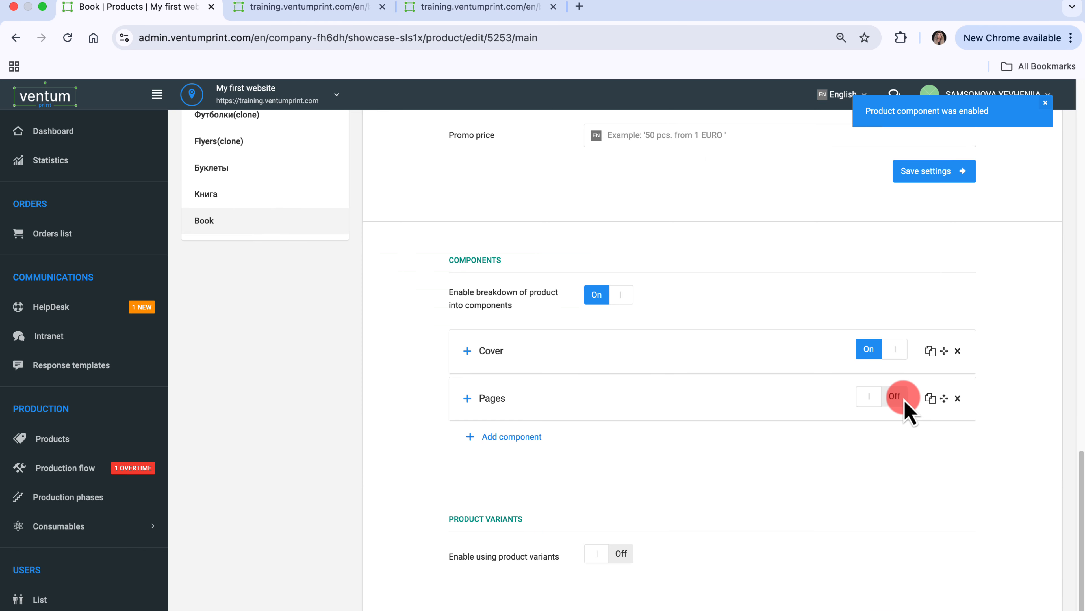
Enable the Pages component and review its quantity and price settings
{"action": "left_click", "coordinate": [904, 402]}
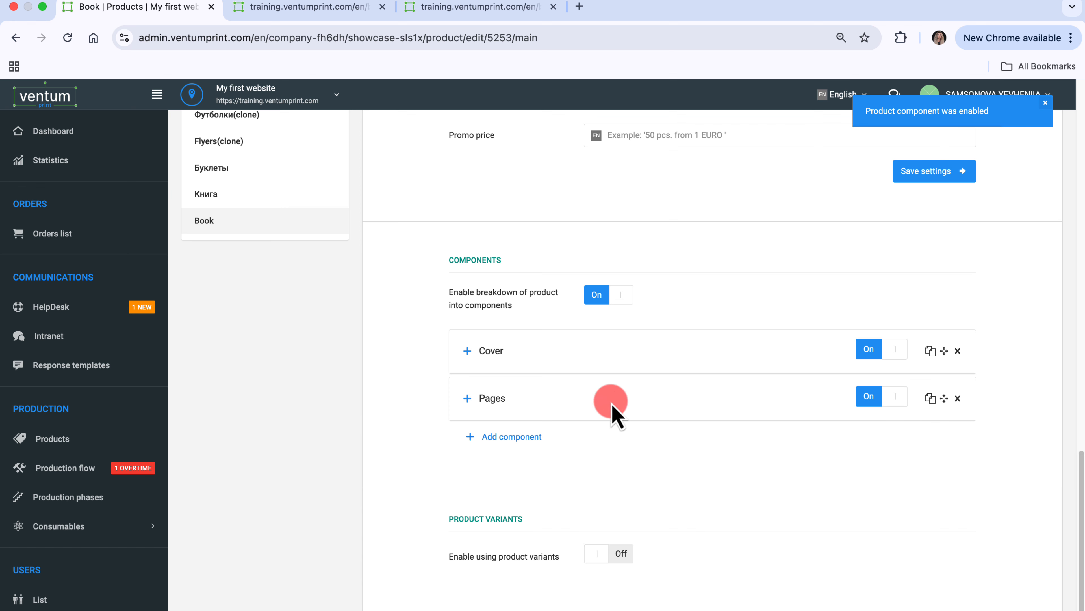
{"action": "left_click", "coordinate": [468, 398]}
{"action": "scroll", "coordinate": [470, 411], "scroll_direction": "down", "scroll_amount": 5}
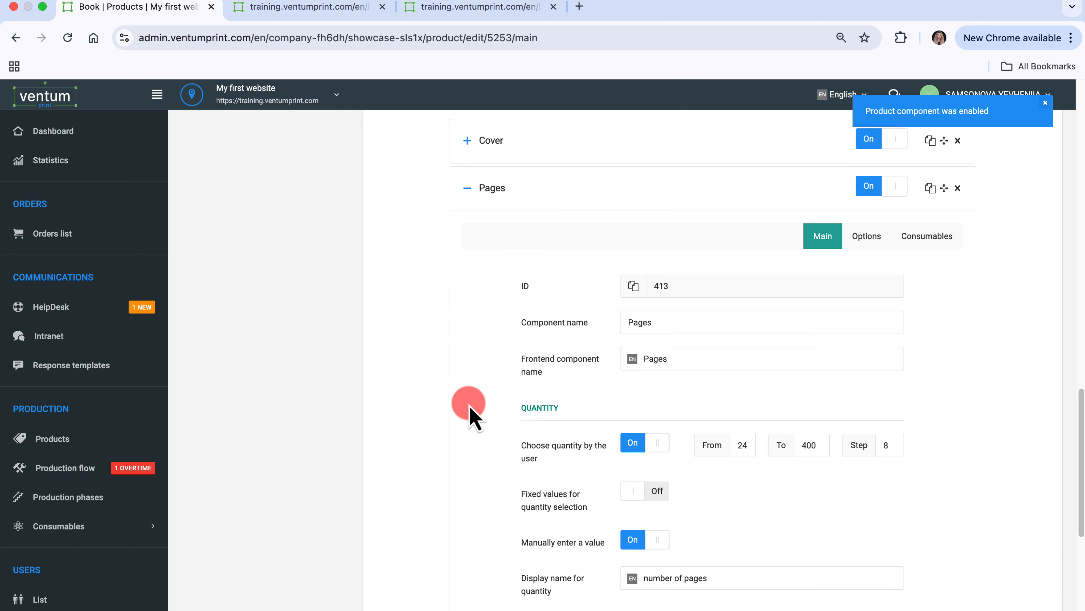
{"action": "scroll", "coordinate": [471, 417], "scroll_direction": "down", "scroll_amount": 3}
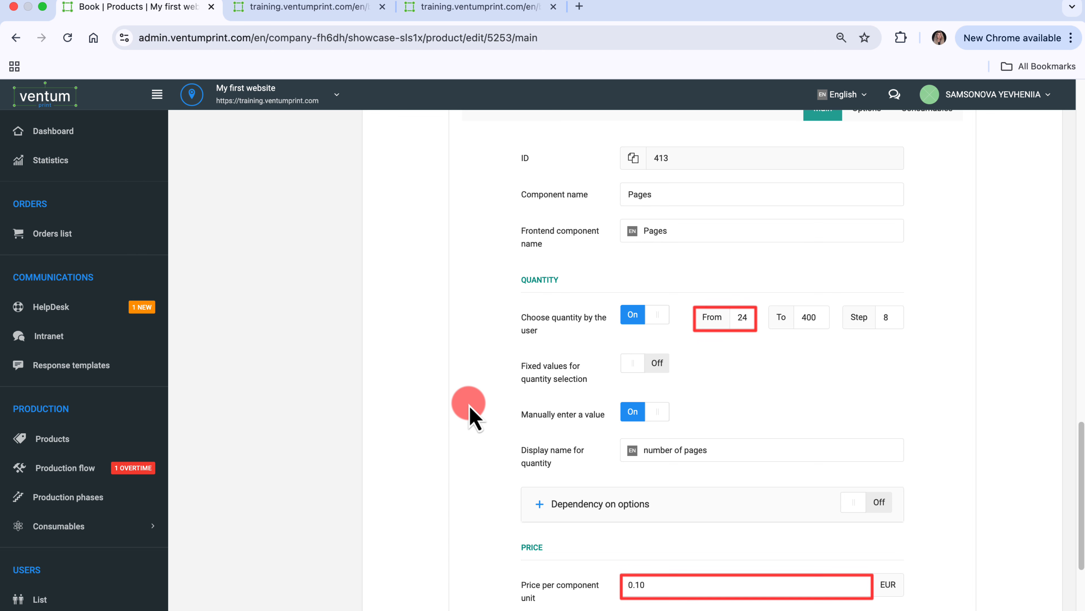
{"action": "scroll", "coordinate": [468, 405], "scroll_direction": "up", "scroll_amount": 1}
{"action": "scroll", "coordinate": [469, 404], "scroll_direction": "up", "scroll_amount": 5}
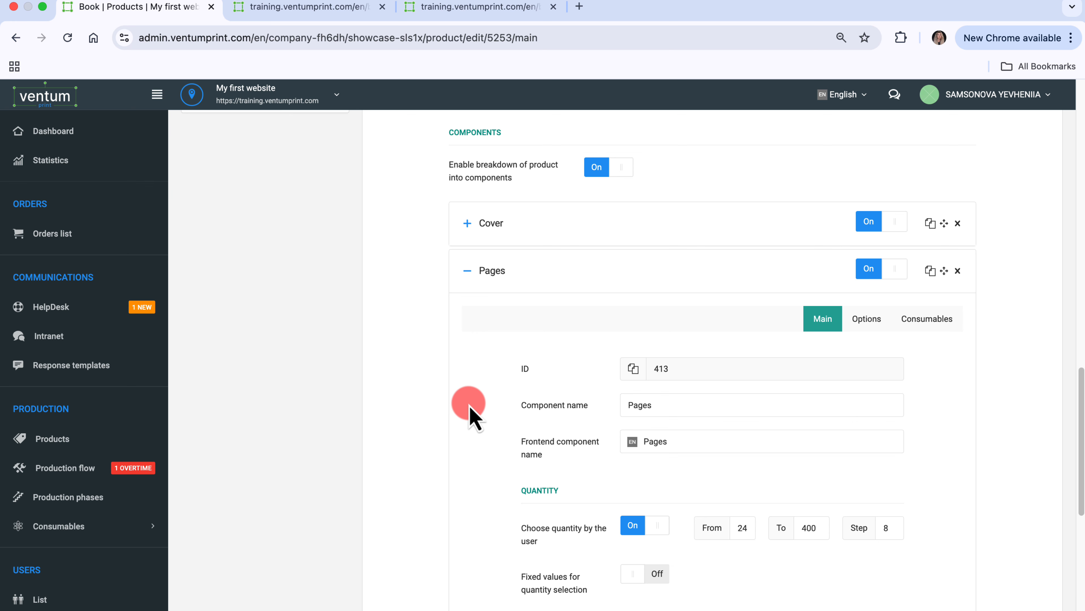
Reload the Book page on the website and try out the number-of-pages slider in the Cost Calculator
{"action": "left_click", "coordinate": [337, 10]}
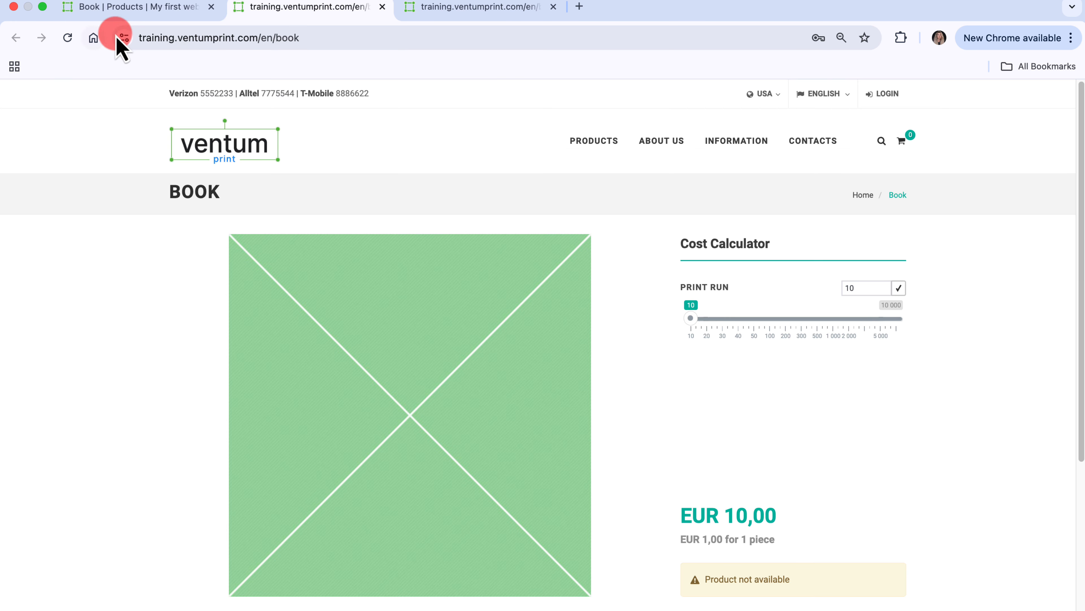
{"action": "left_click", "coordinate": [71, 39]}
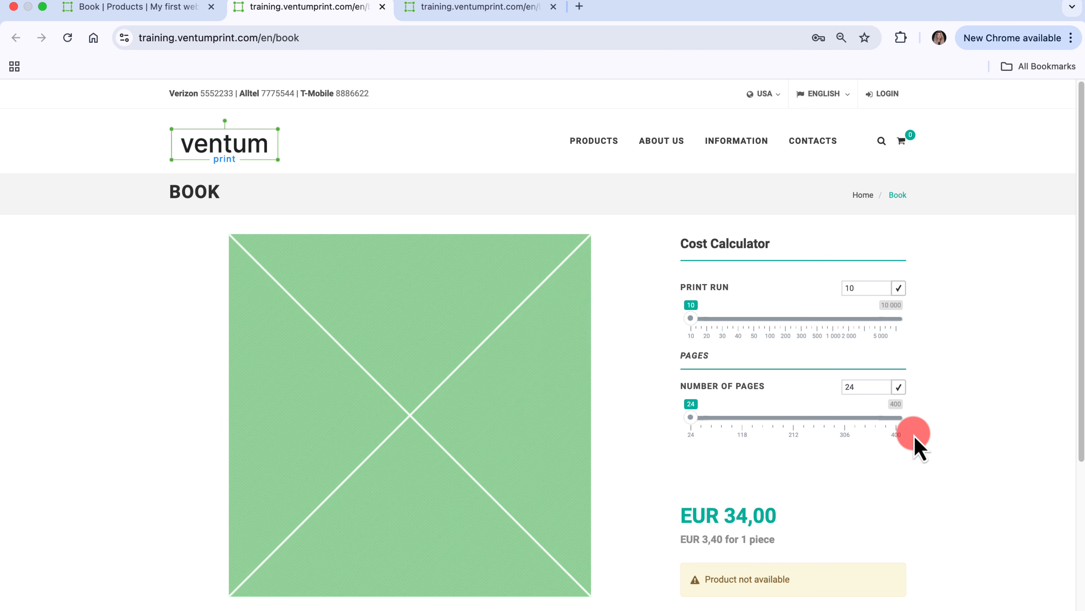
{"action": "left_click_drag", "start_coordinate": [915, 438], "coordinate": [691, 423]}
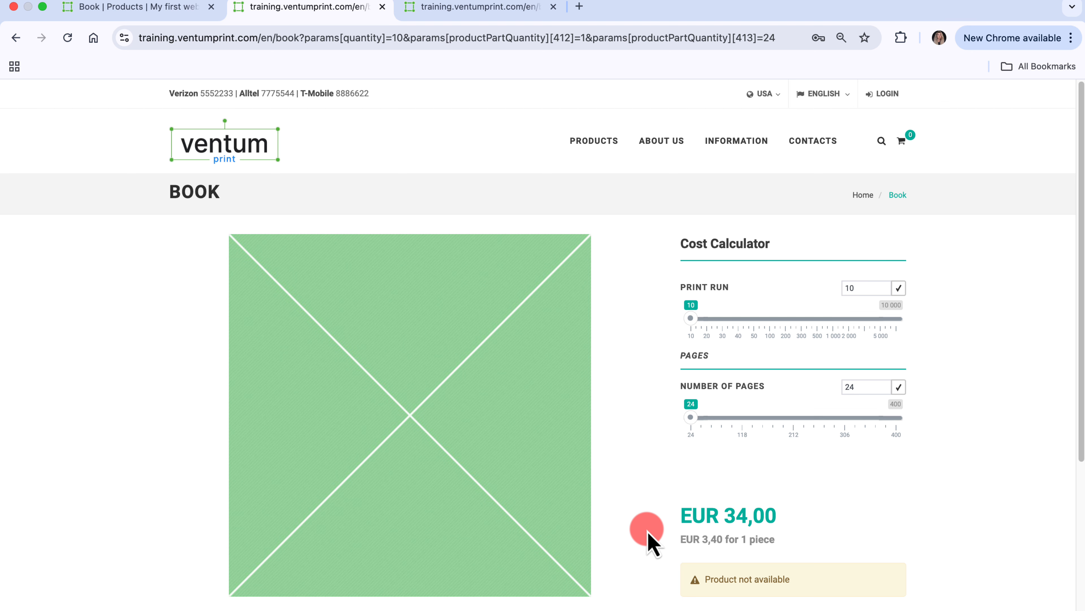
{"action": "left_click_drag", "start_coordinate": [692, 418], "coordinate": [791, 423]}
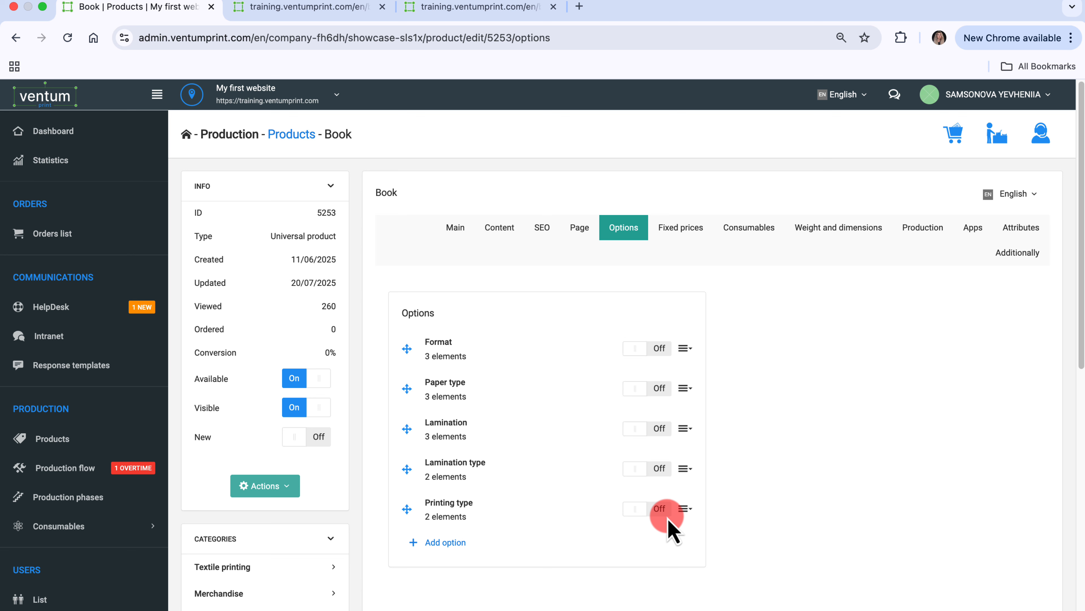
Enable the Book product's Printing type option and open its elements
{"action": "left_click", "coordinate": [662, 514]}
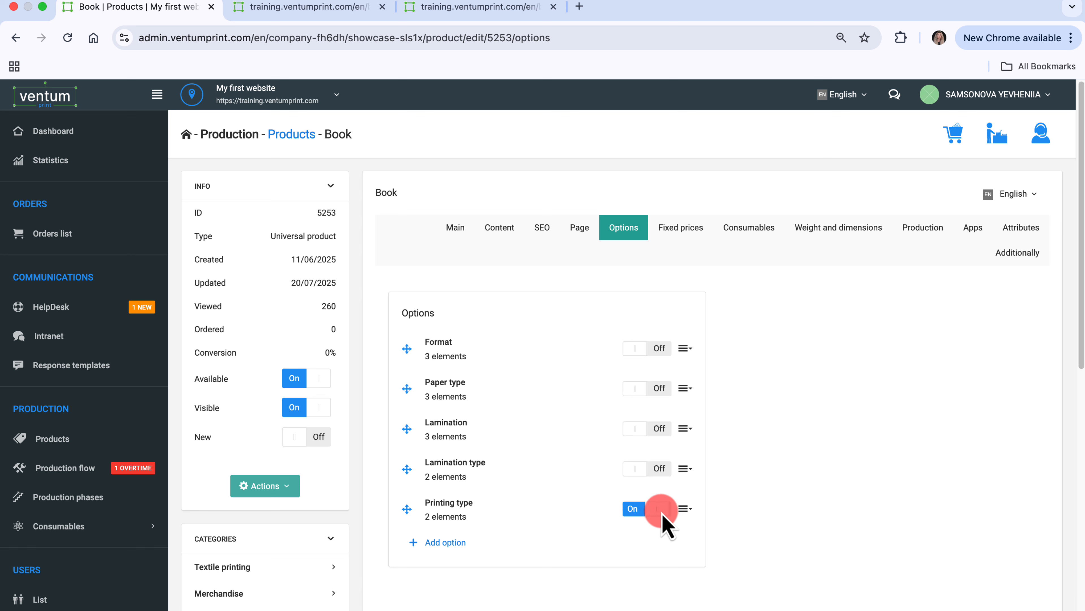
{"action": "left_click", "coordinate": [685, 508]}
{"action": "left_click", "coordinate": [664, 558]}
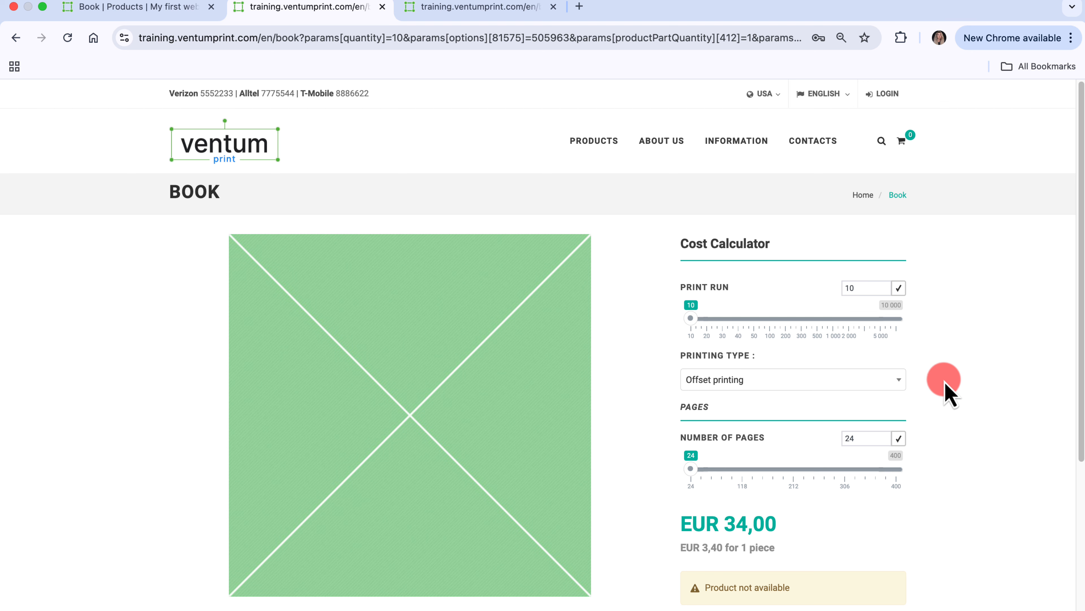
View the available printing types in the Cost Calculator on the Book website page
{"action": "left_click", "coordinate": [901, 380]}
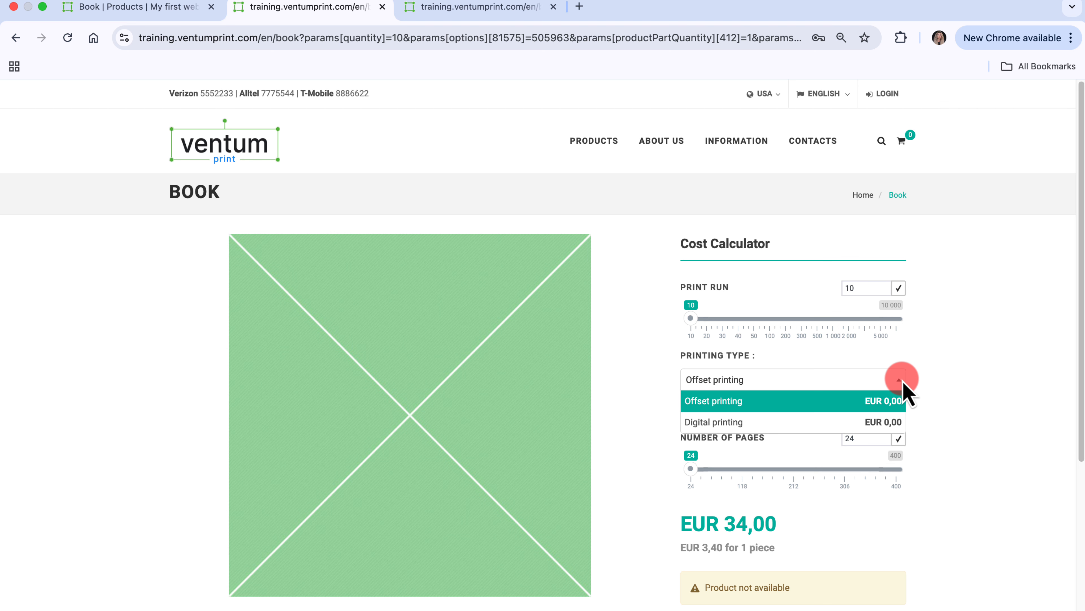
{"action": "left_click", "coordinate": [901, 380]}
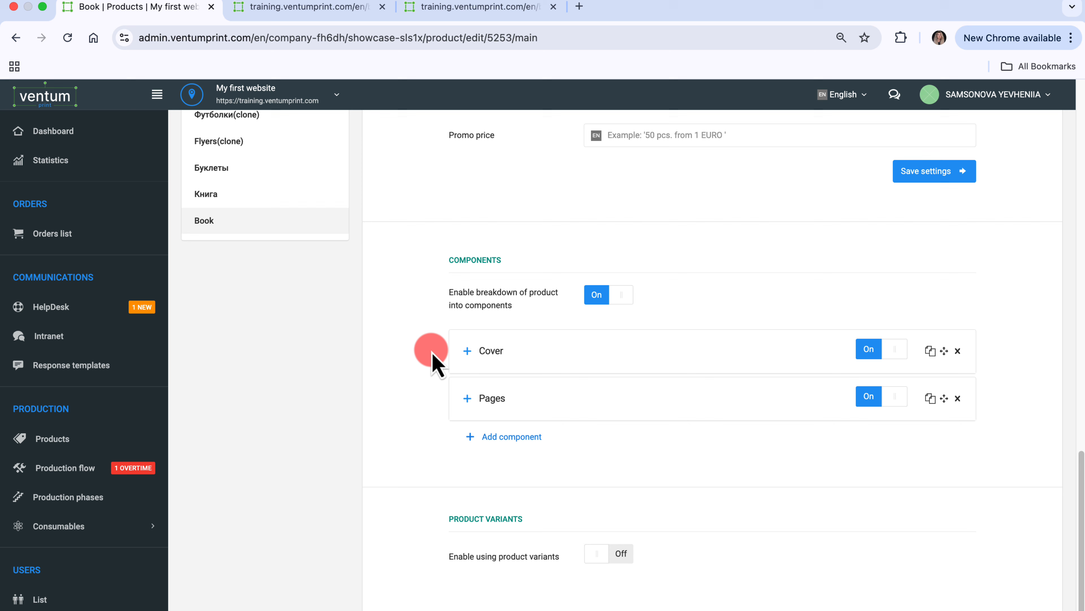
Add an option to the Cover component, named "Cover lamination" for both the list and the website
{"action": "left_click", "coordinate": [467, 351]}
{"action": "left_click", "coordinate": [880, 400]}
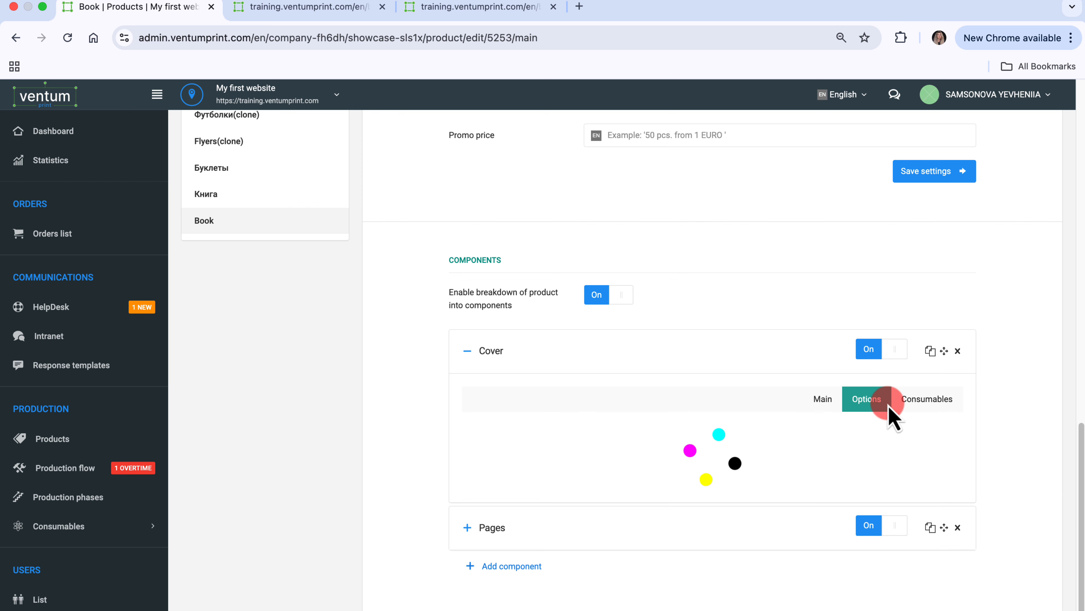
{"action": "scroll", "coordinate": [889, 412], "scroll_direction": "down", "scroll_amount": 5}
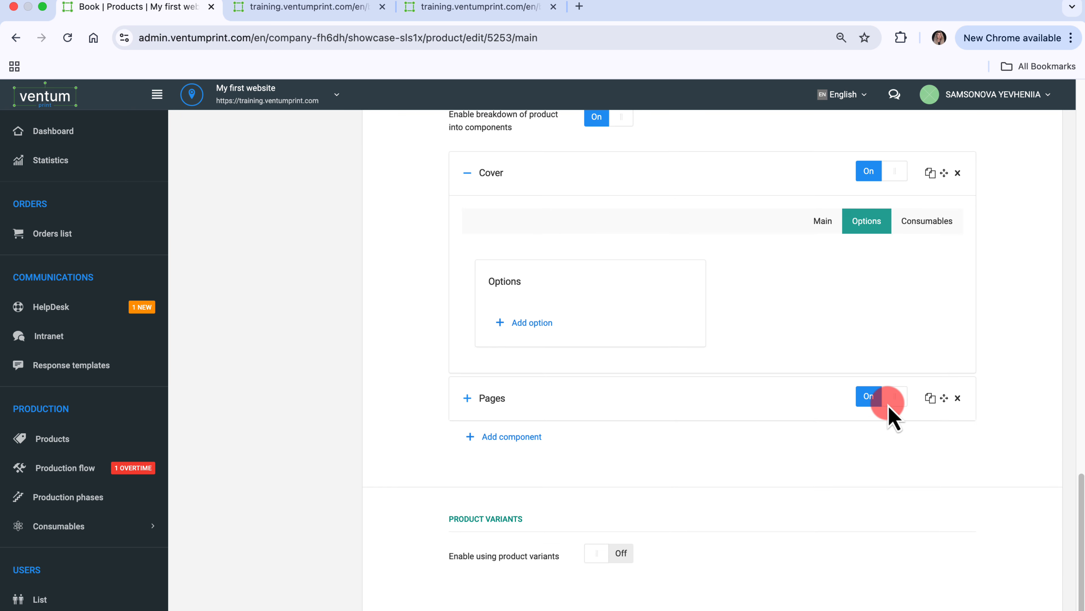
{"action": "left_click", "coordinate": [530, 323]}
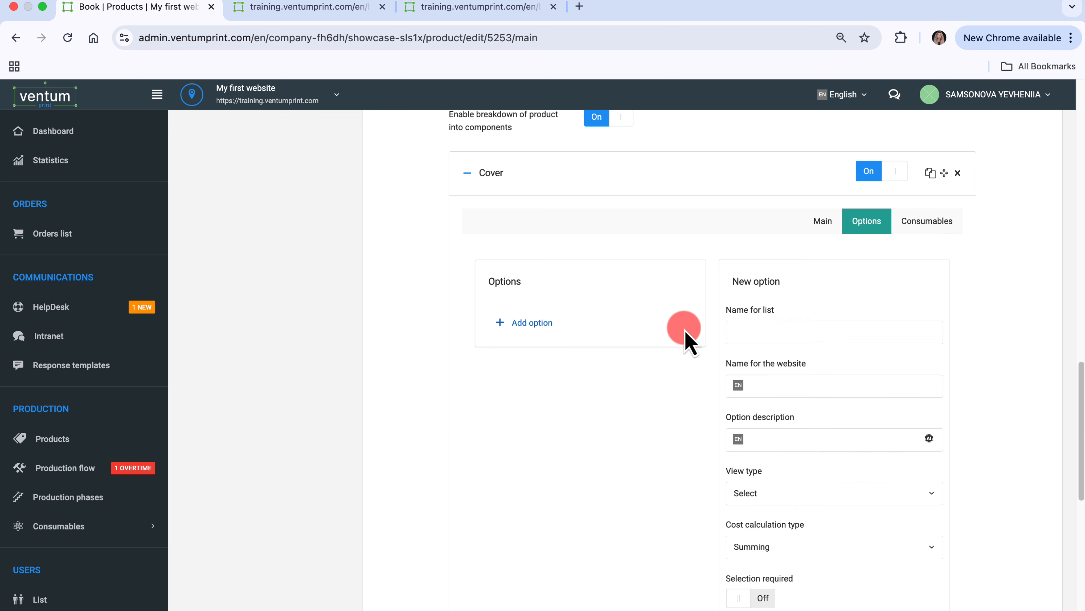
{"action": "left_click", "coordinate": [763, 331]}
{"action": "type", "text": "Cover lamination"}
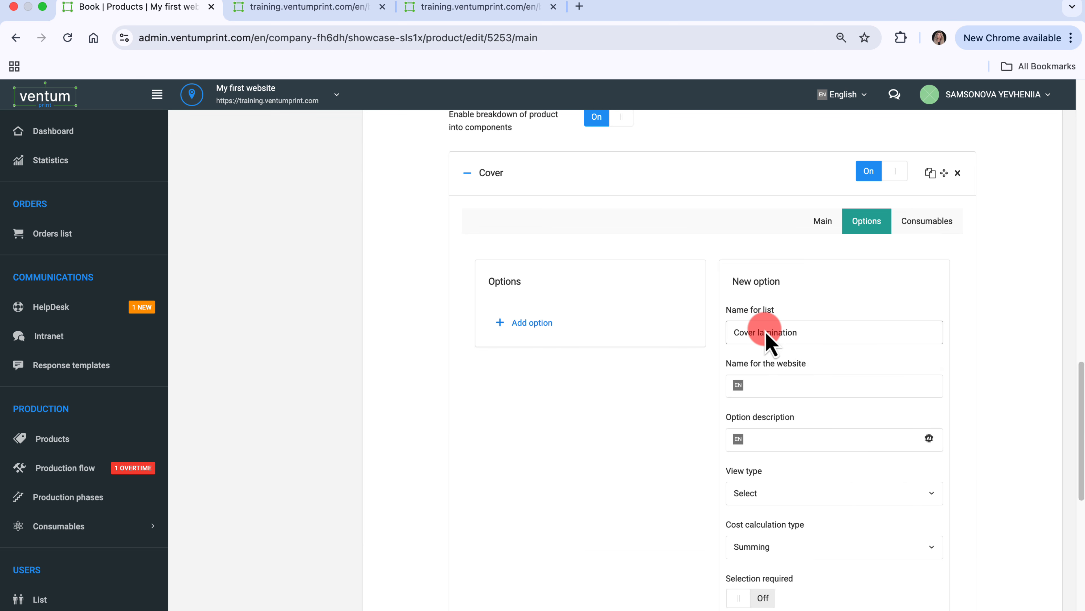
{"action": "left_click_drag", "start_coordinate": [799, 334], "coordinate": [728, 338]}
{"action": "key", "text": "ctrl+c"}
{"action": "left_click", "coordinate": [800, 385]}
{"action": "key", "text": "ctrl+v"}
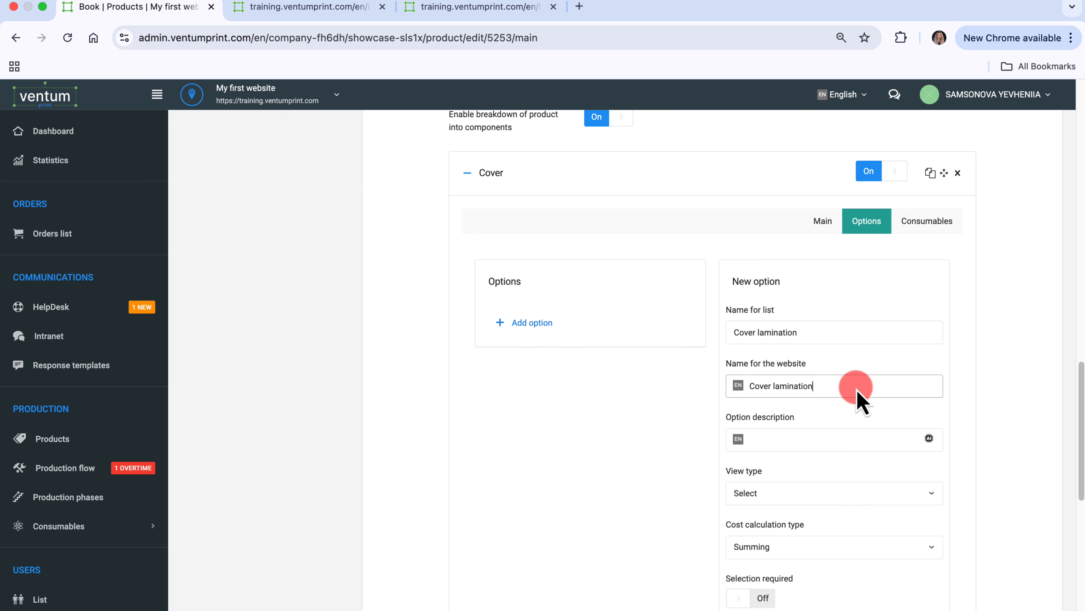
Make selection of the Cover lamination option required, set its coefficient to the Cover component quantity, and save it
{"action": "scroll", "coordinate": [857, 391], "scroll_direction": "down", "scroll_amount": 5}
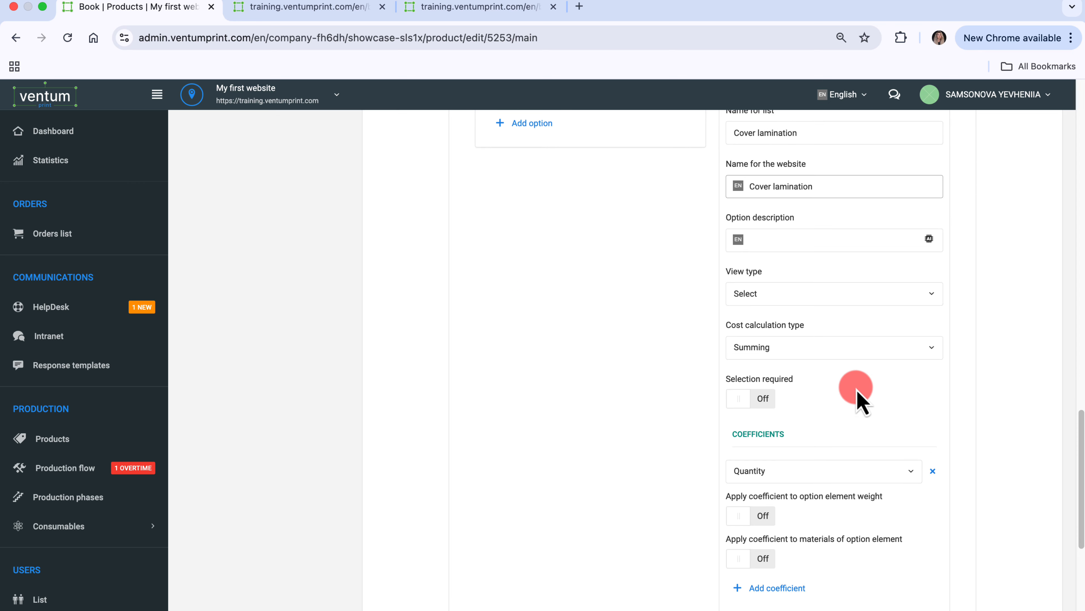
{"action": "left_click", "coordinate": [765, 399]}
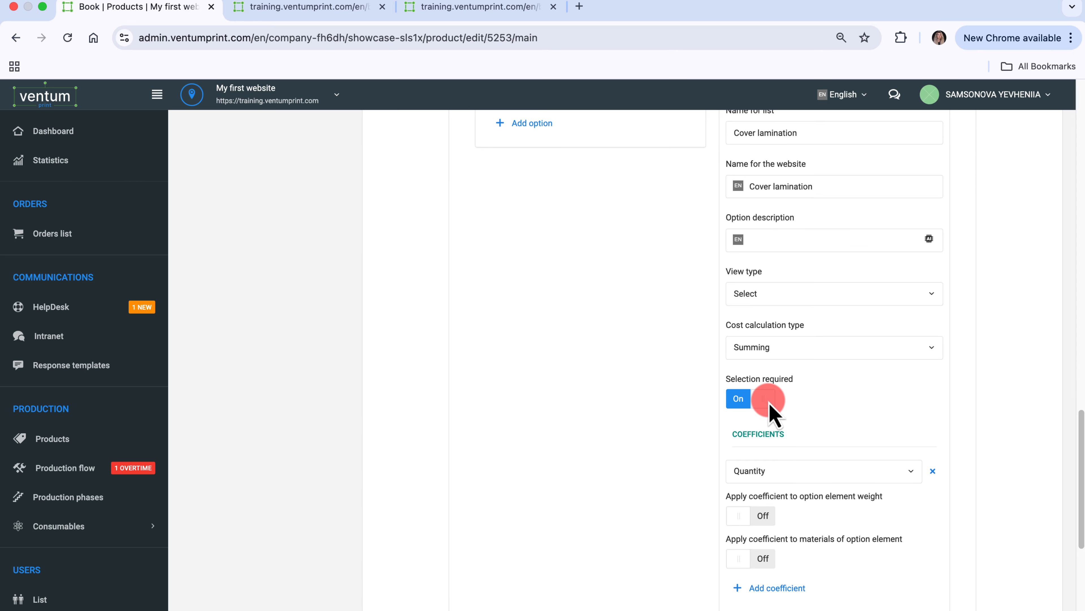
{"action": "left_click", "coordinate": [911, 470]}
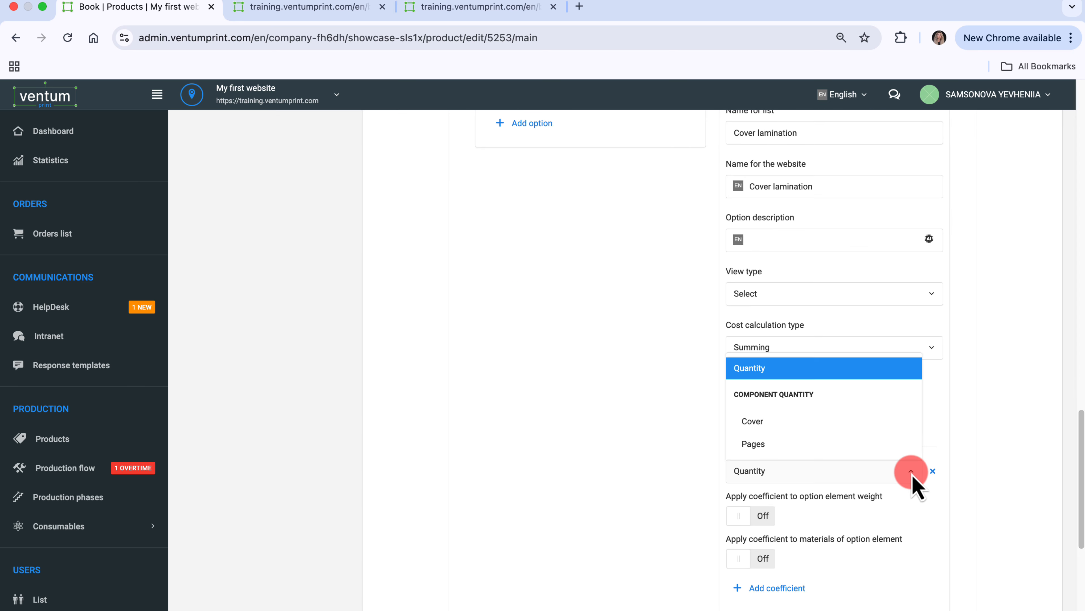
{"action": "left_click", "coordinate": [885, 439]}
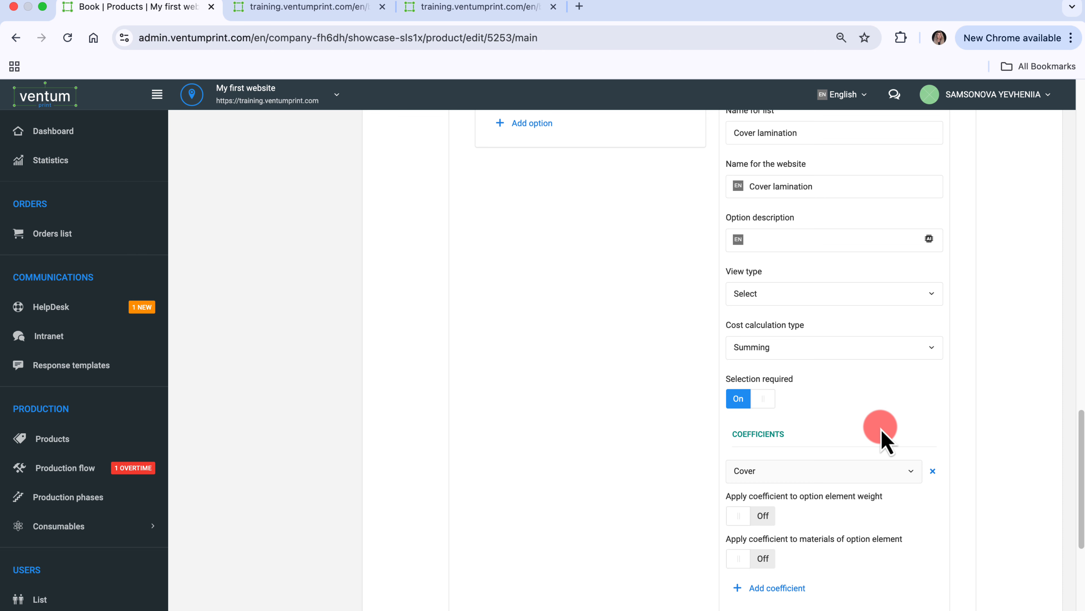
{"action": "scroll", "coordinate": [883, 440], "scroll_direction": "down", "scroll_amount": 10}
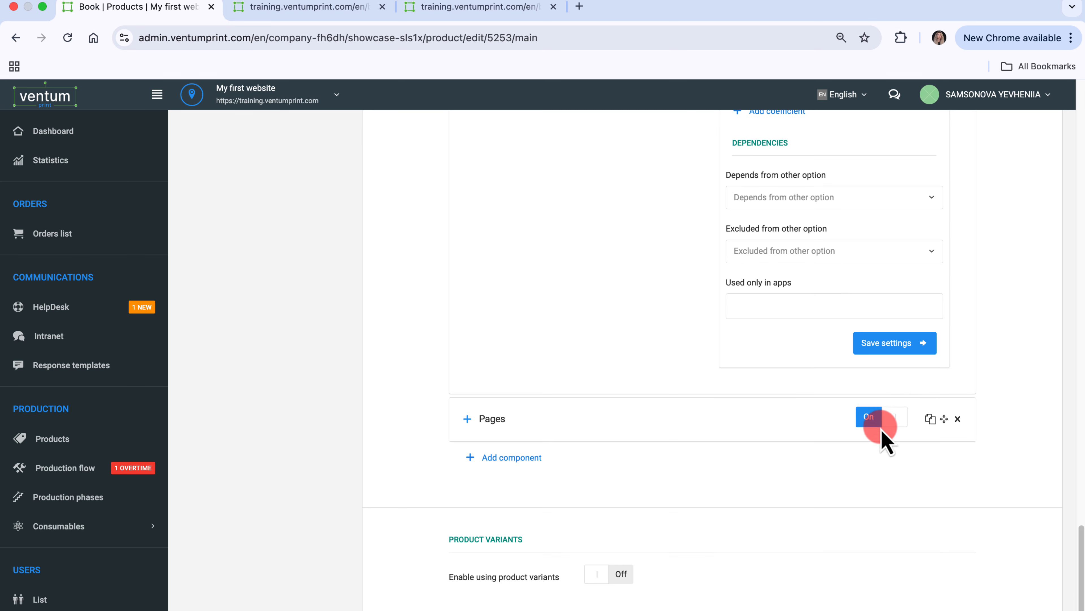
{"action": "left_click", "coordinate": [892, 343]}
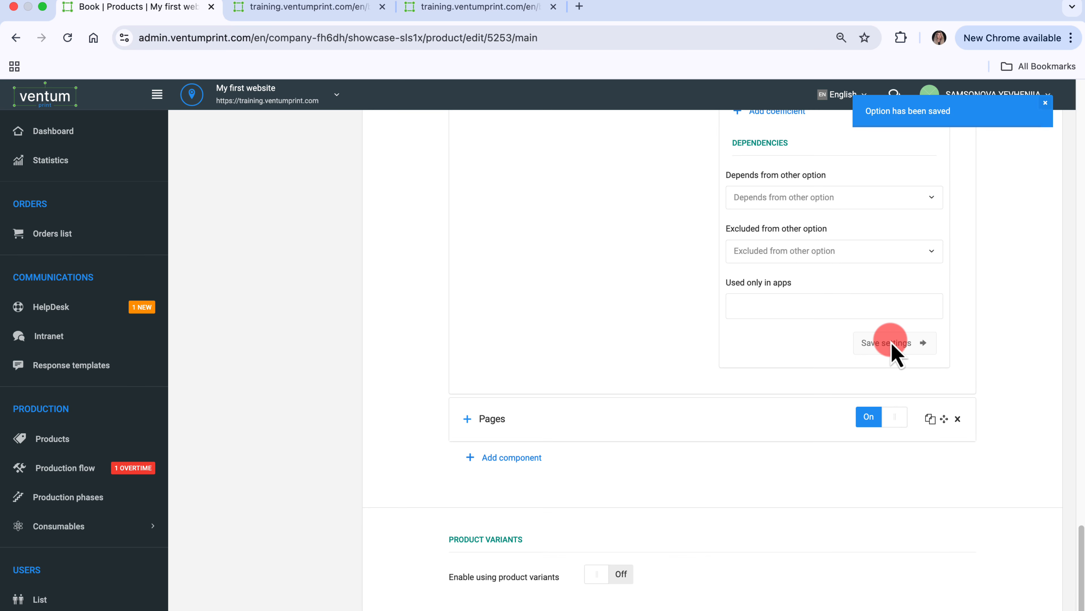
Open the elements of the Cover component's Cover lamination option, add a new element and expand its settings
{"action": "scroll", "coordinate": [661, 334], "scroll_direction": "up", "scroll_amount": 15}
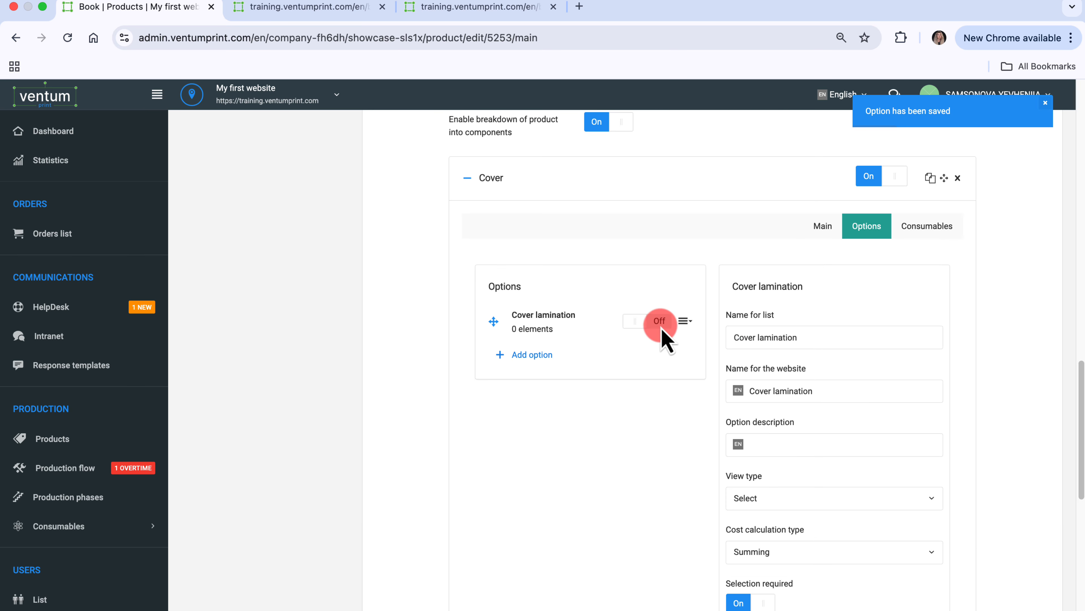
{"action": "left_click", "coordinate": [683, 320]}
{"action": "left_click", "coordinate": [654, 371]}
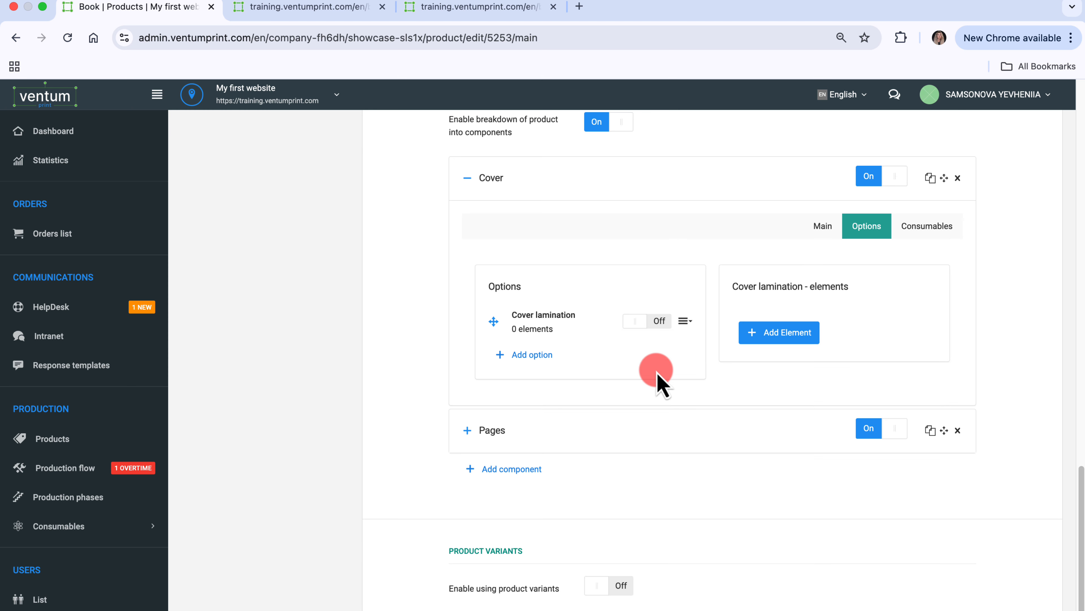
{"action": "left_click", "coordinate": [775, 334]}
{"action": "left_click", "coordinate": [751, 326]}
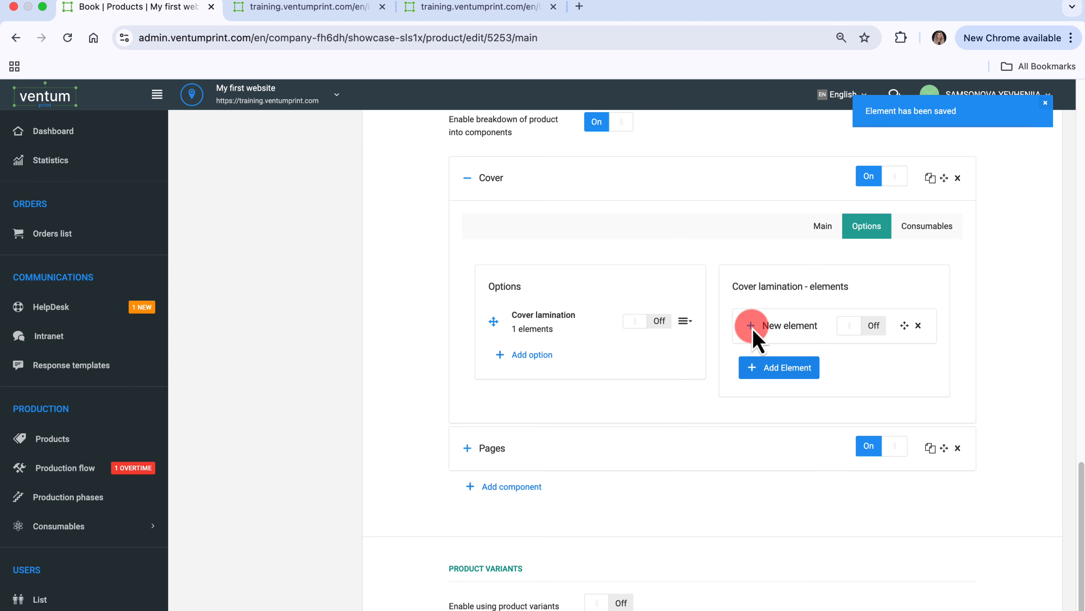
Name the new Cover lamination element "No" for both the list and the website, set its price to 0 EUR, and save it
{"action": "left_click", "coordinate": [156, 100]}
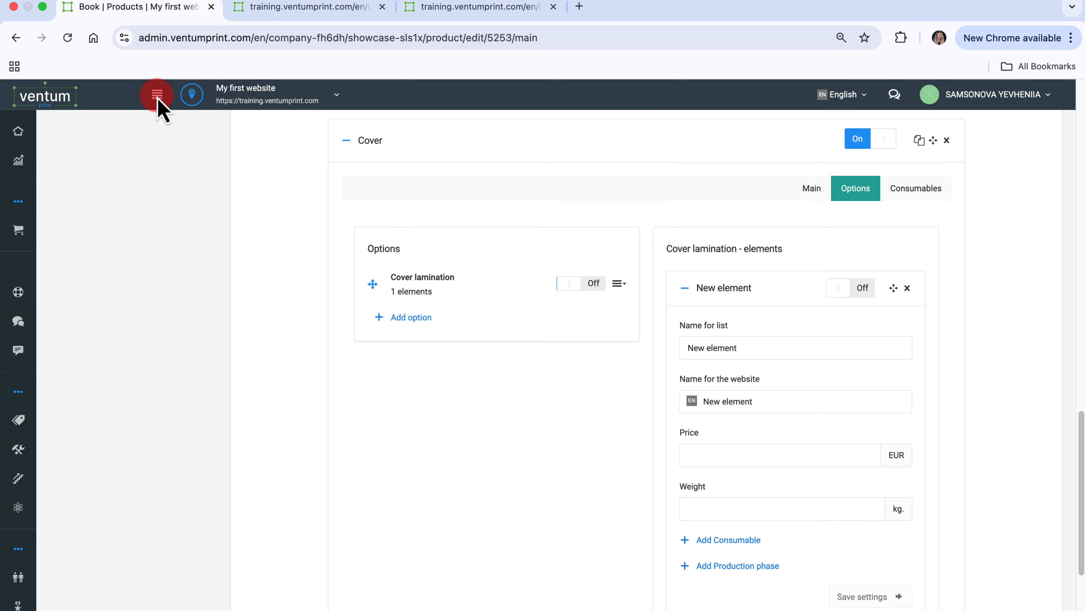
{"action": "left_click_drag", "start_coordinate": [790, 354], "coordinate": [661, 346]}
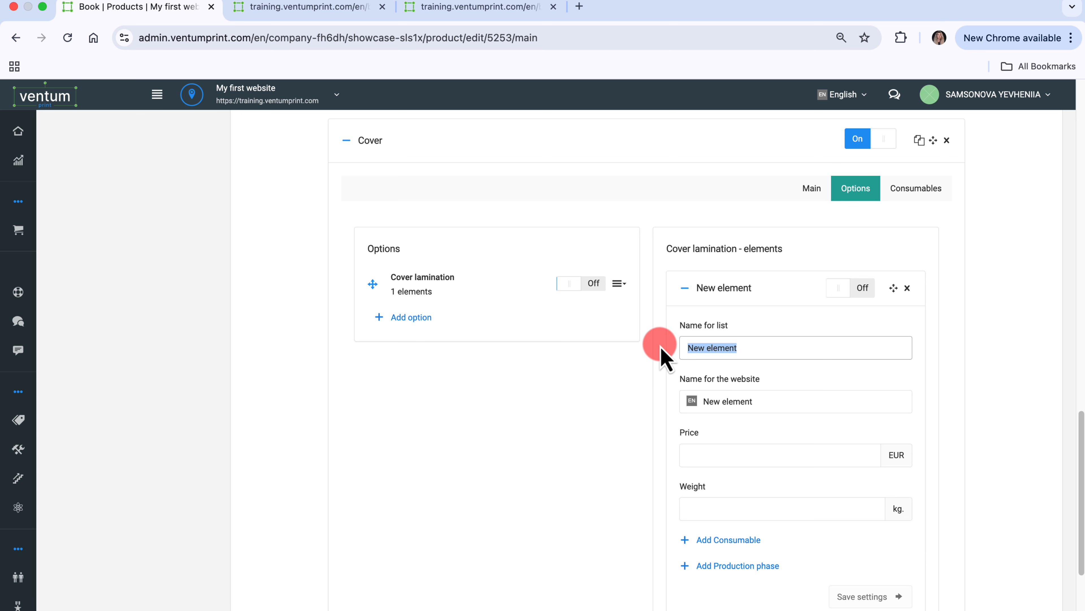
{"action": "type", "text": "No"}
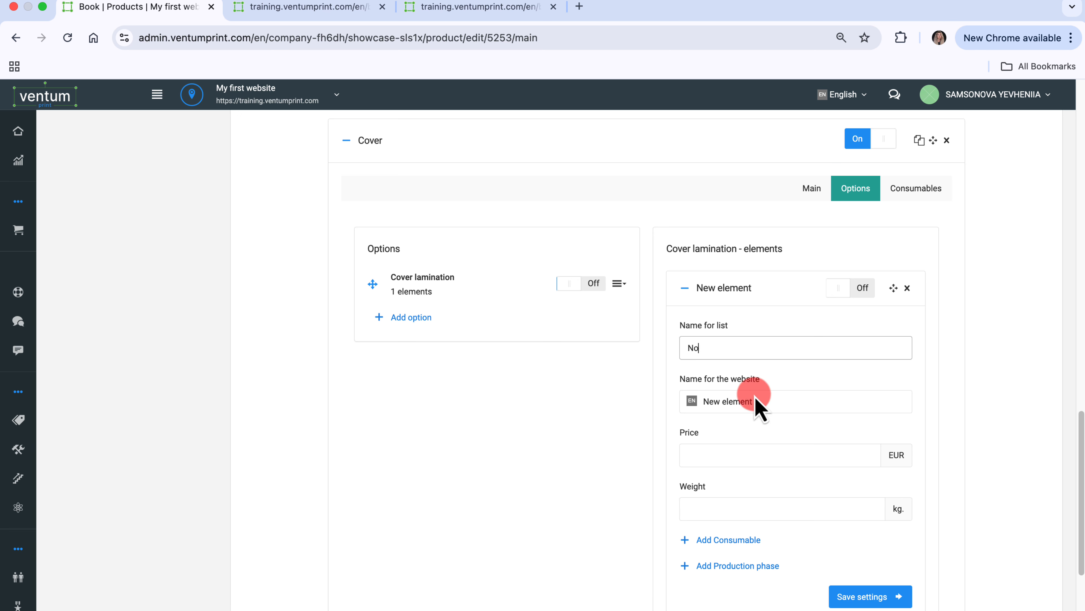
{"action": "left_click_drag", "start_coordinate": [757, 401], "coordinate": [669, 403]}
{"action": "type", "text": "No"}
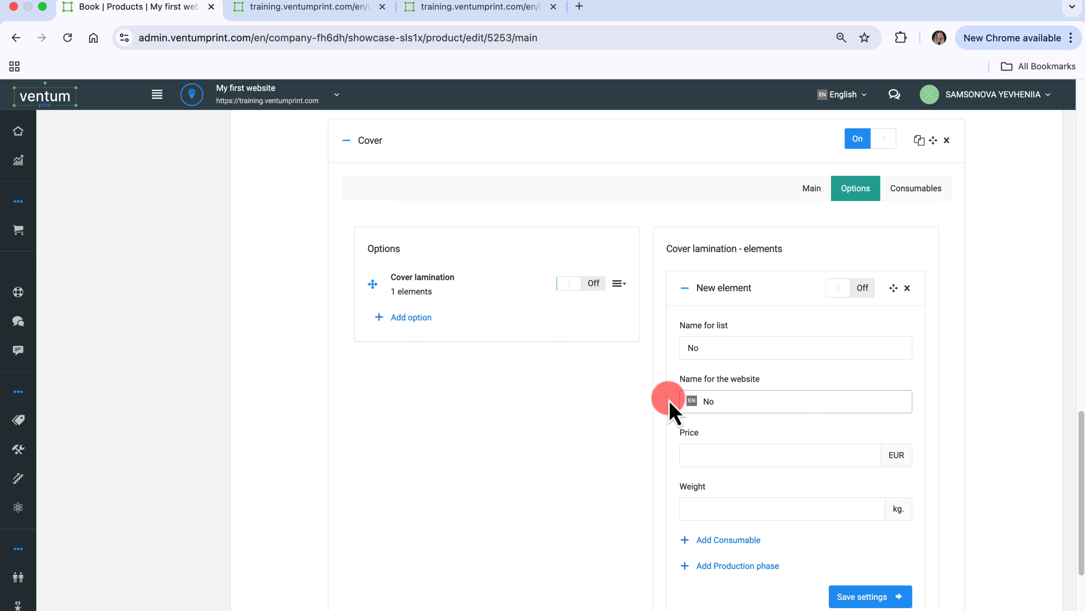
{"action": "left_click", "coordinate": [719, 454]}
{"action": "type", "text": "0"}
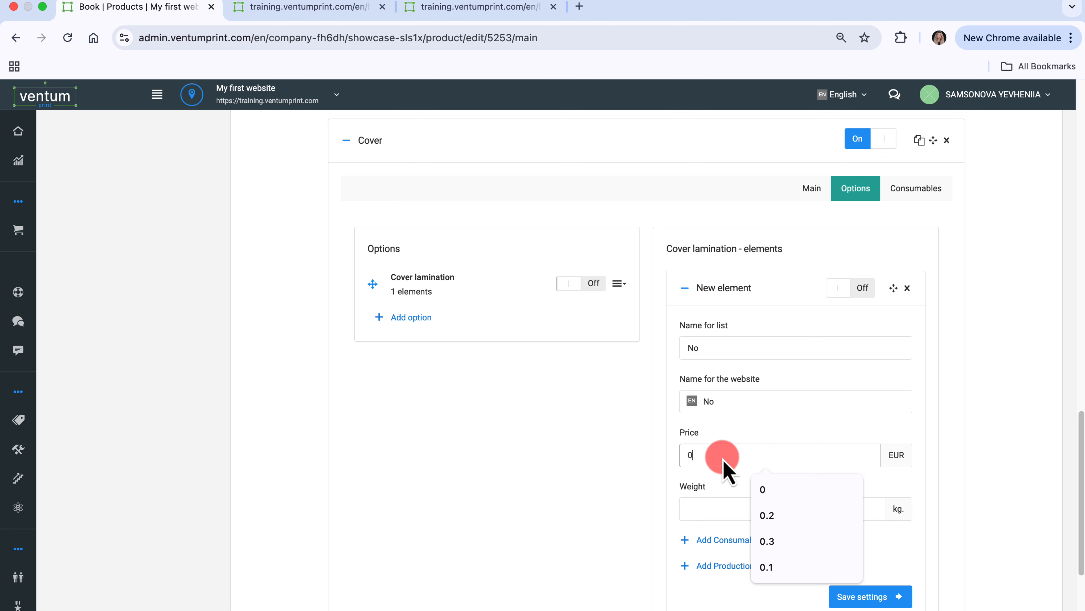
{"action": "left_click", "coordinate": [802, 490]}
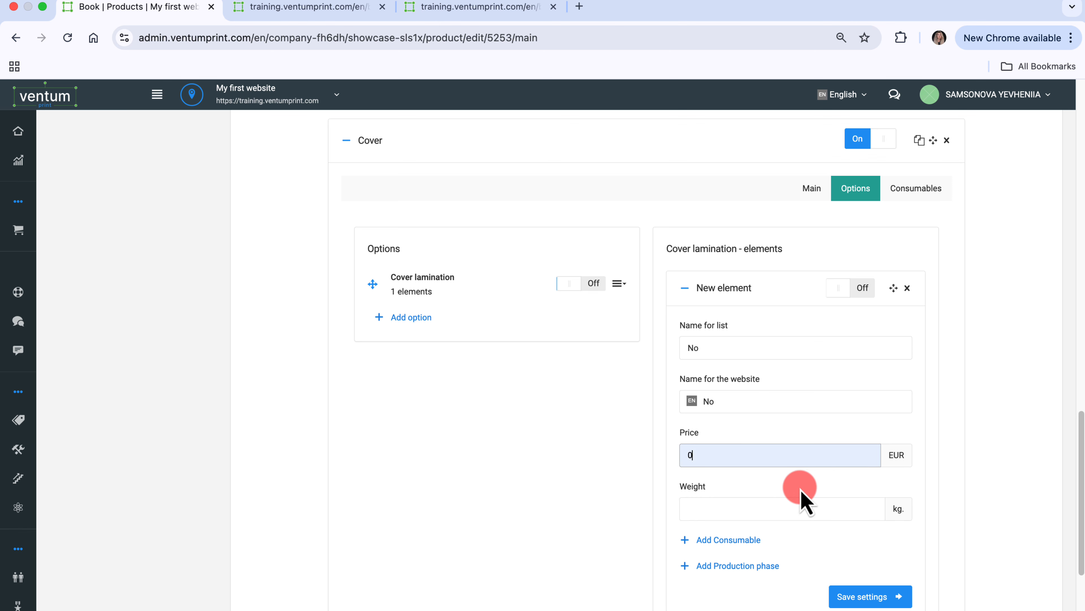
{"action": "left_click", "coordinate": [872, 596]}
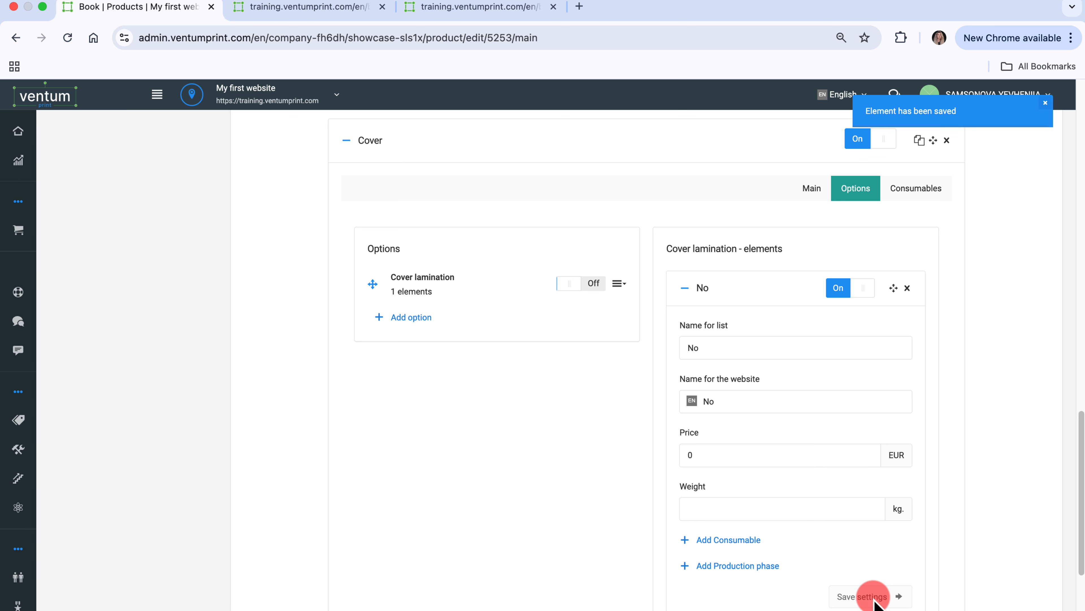
Add a second element to Cover lamination, named "Yes" for both the list and the website
{"action": "scroll", "coordinate": [872, 596], "scroll_direction": "down", "scroll_amount": 5}
{"action": "left_click", "coordinate": [709, 474]}
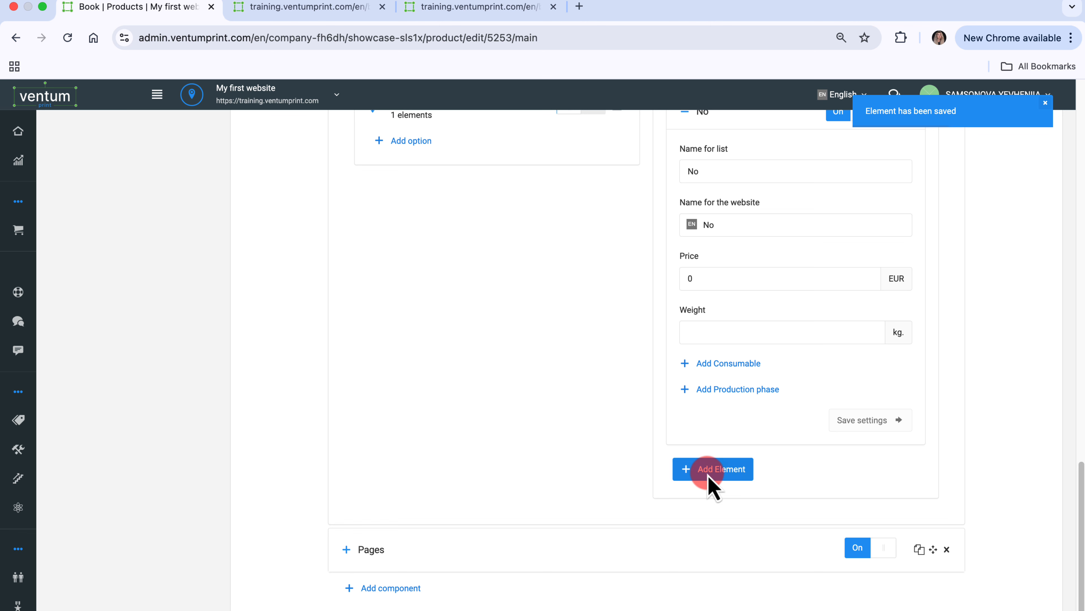
{"action": "left_click", "coordinate": [684, 466]}
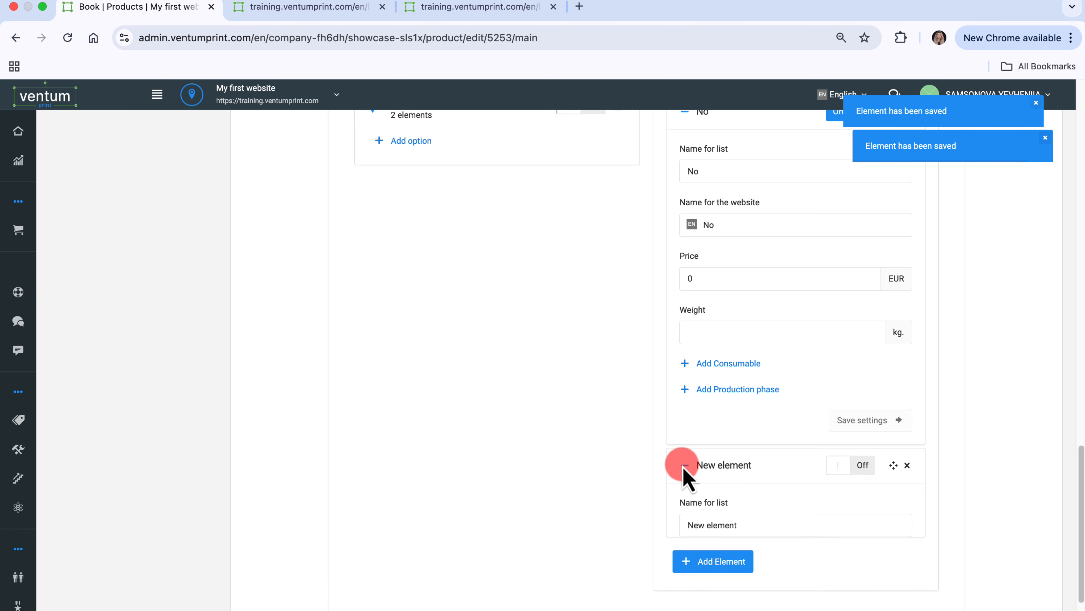
{"action": "scroll", "coordinate": [683, 472], "scroll_direction": "down", "scroll_amount": 6}
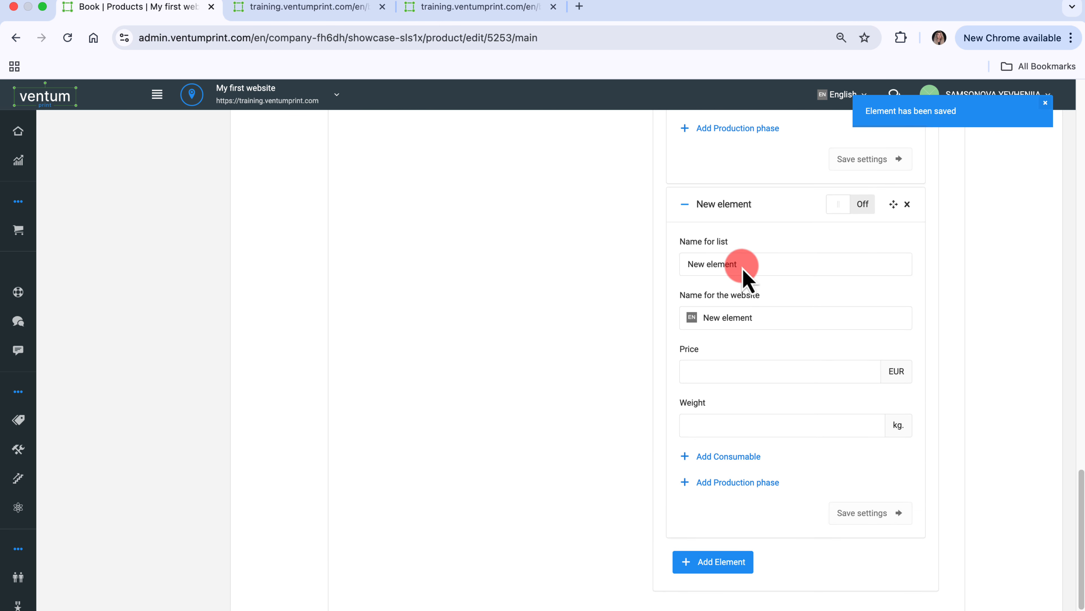
{"action": "left_click_drag", "start_coordinate": [742, 266], "coordinate": [658, 266]}
{"action": "type", "text": "Yes"}
{"action": "left_click", "coordinate": [791, 297]}
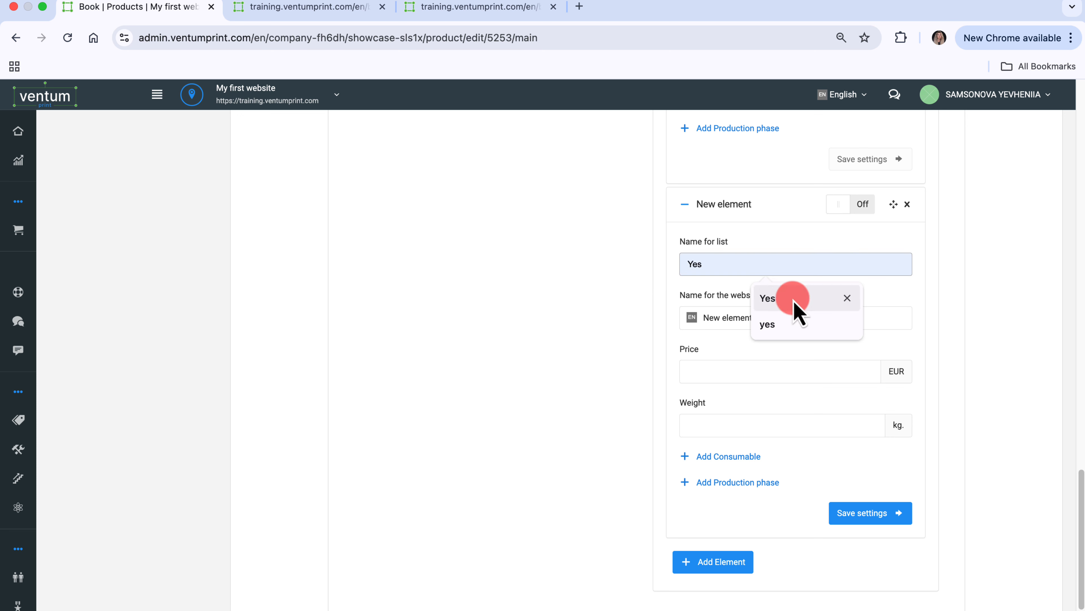
{"action": "left_click_drag", "start_coordinate": [757, 317], "coordinate": [686, 319]}
{"action": "type", "text": "Yes"}
{"action": "left_click", "coordinate": [793, 357]}
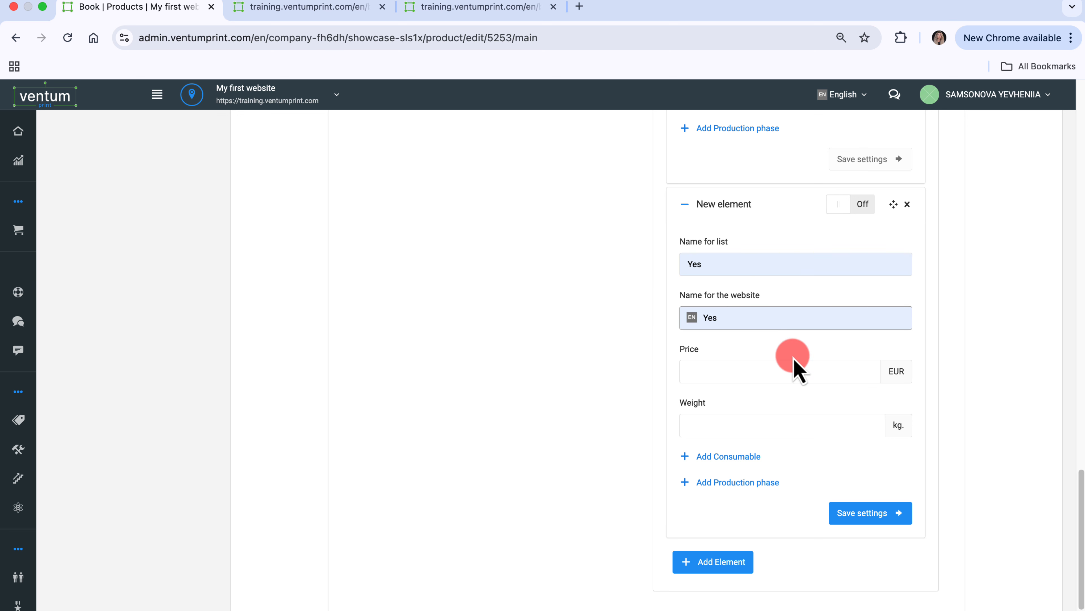
Set the price of the "Yes" lamination element to 1 EUR and save it
{"action": "left_click", "coordinate": [797, 371]}
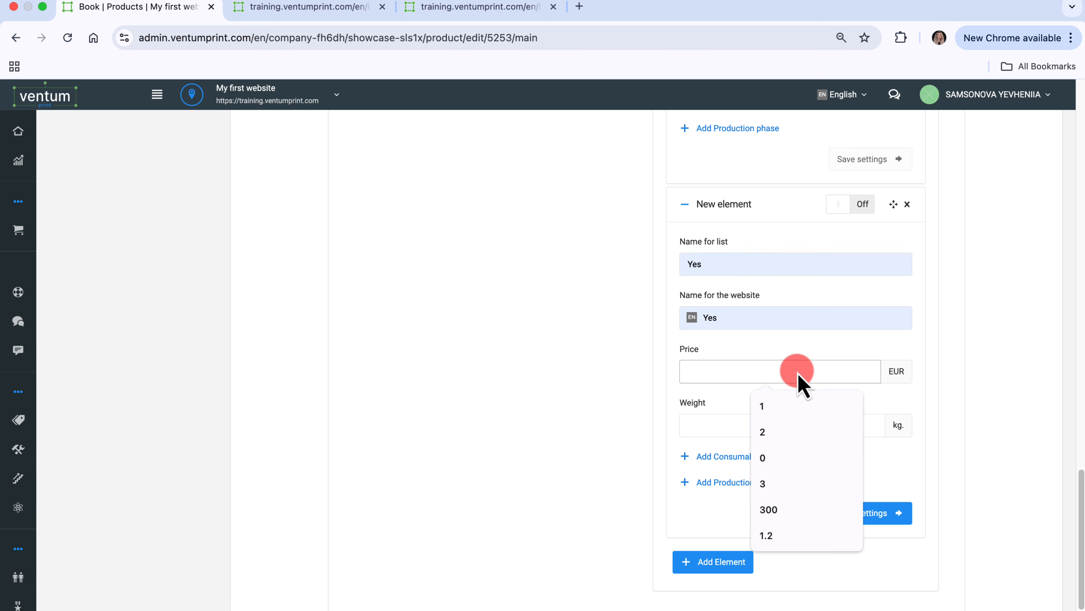
{"action": "type", "text": "1"}
{"action": "left_click", "coordinate": [807, 406]}
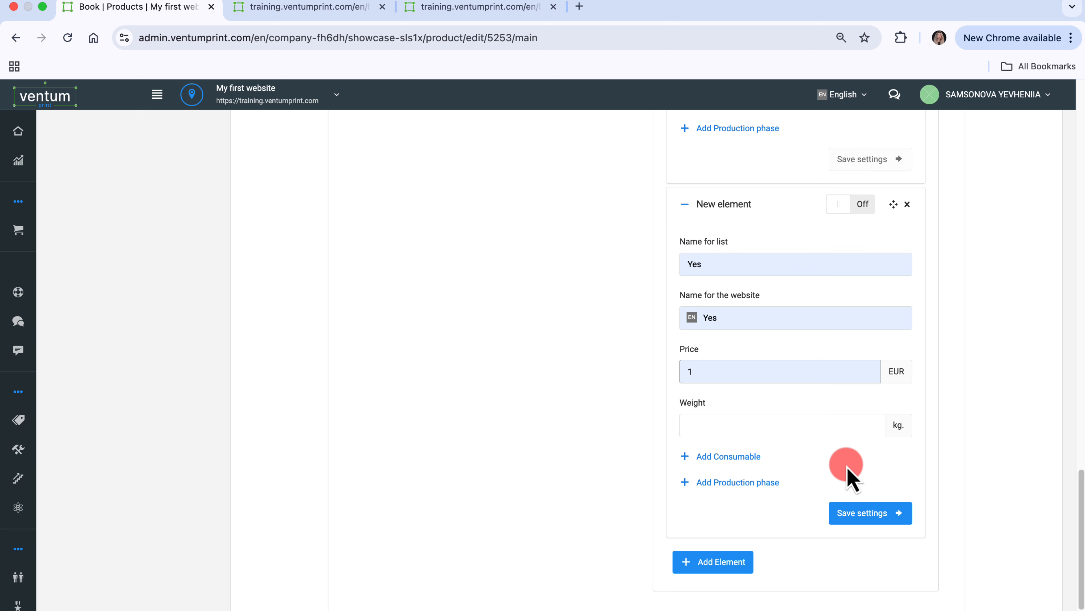
{"action": "left_click", "coordinate": [872, 511]}
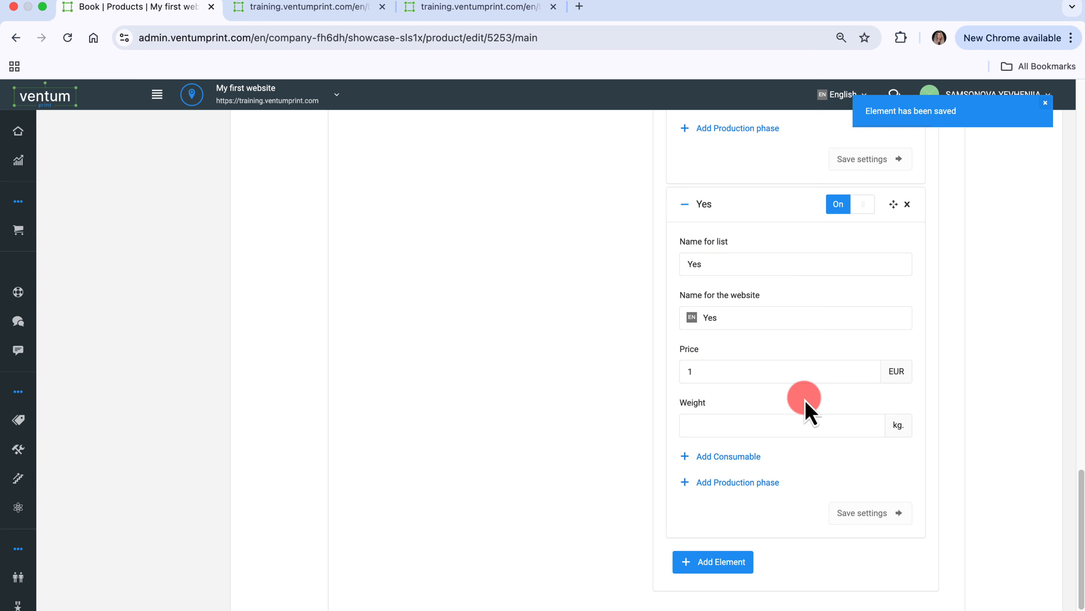
Collapse both lamination elements and enable the Cover lamination option of the Cover component
{"action": "left_click", "coordinate": [685, 205]}
{"action": "scroll", "coordinate": [689, 211], "scroll_direction": "up", "scroll_amount": 7}
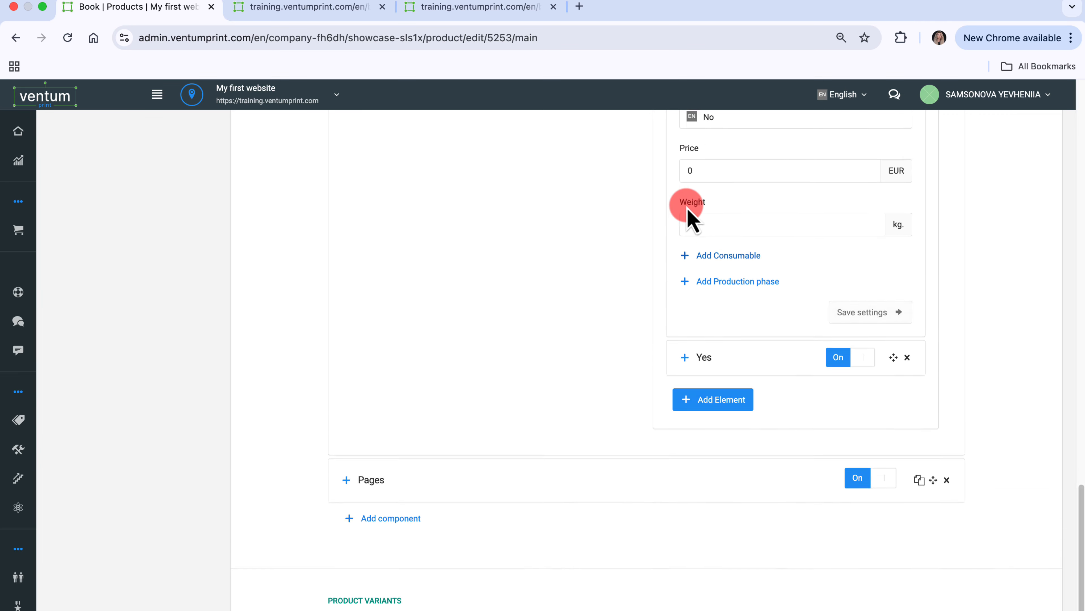
{"action": "left_click", "coordinate": [692, 204]}
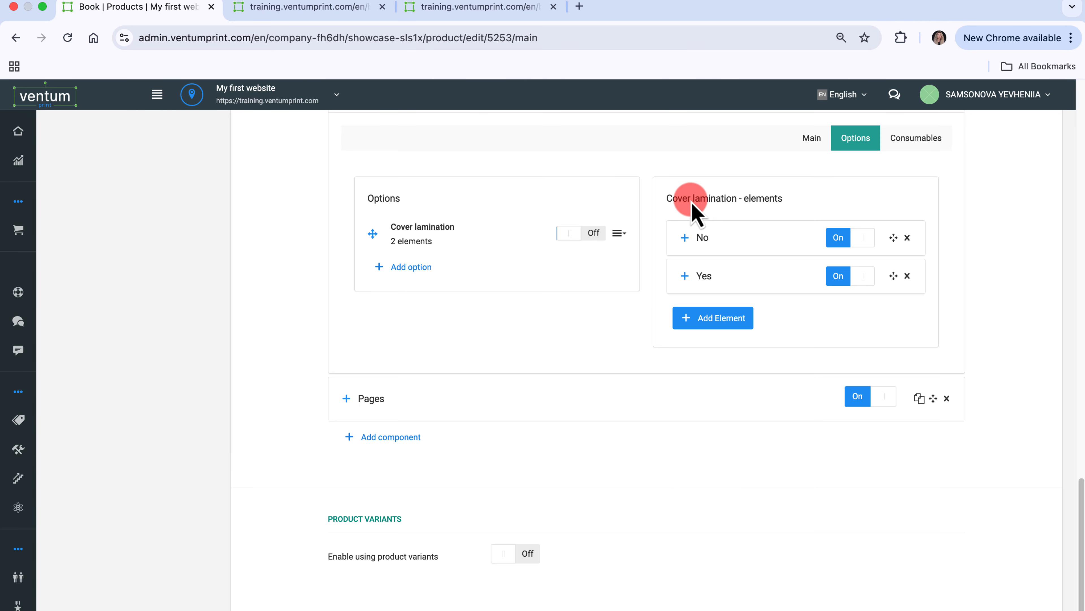
{"action": "left_click", "coordinate": [599, 234]}
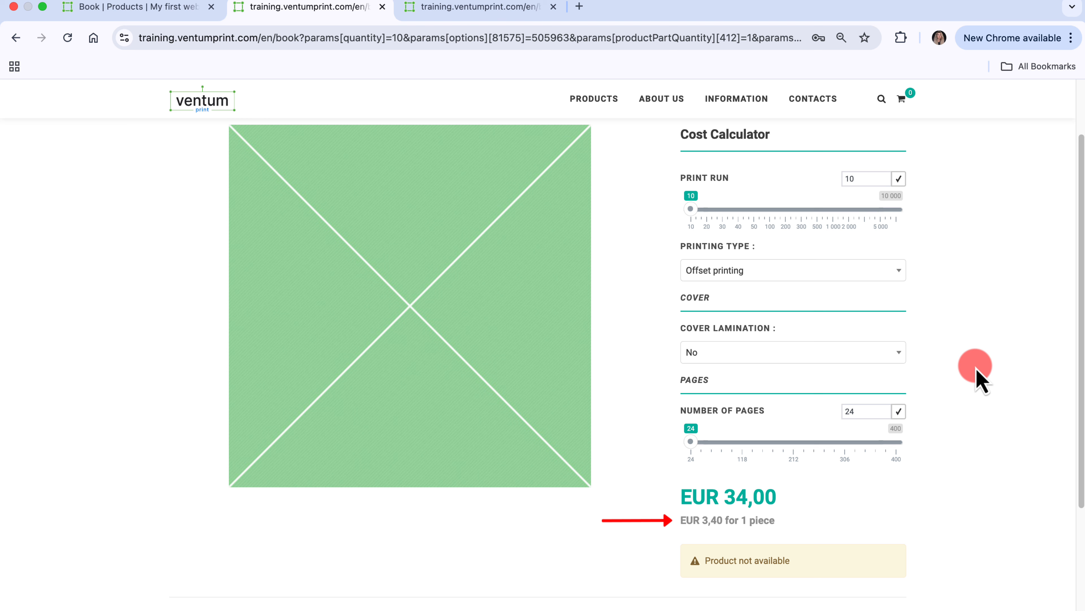
Check the cover lamination choices in the Book website page's Cost Calculator and select "Yes"
{"action": "left_click", "coordinate": [900, 352]}
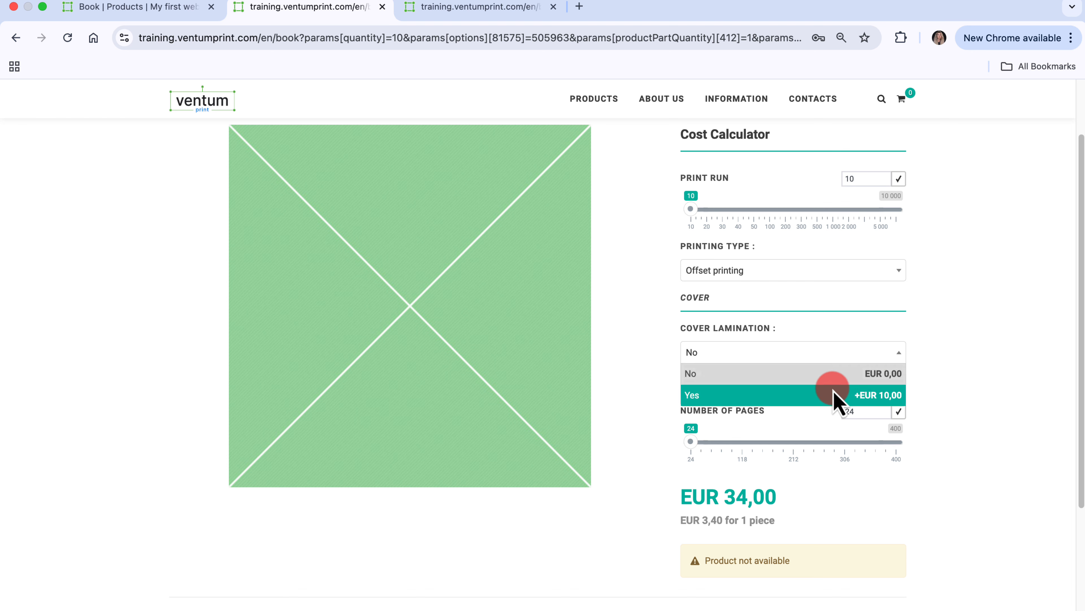
{"action": "left_click", "coordinate": [831, 395]}
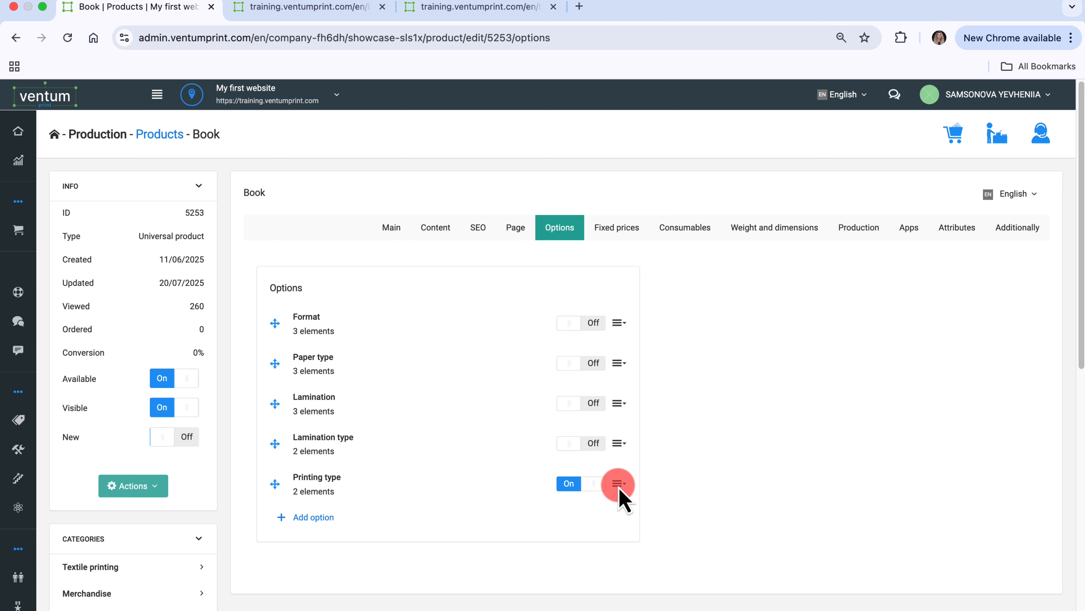
Open the elements of the Book product's Printing type option, set the Digital printing price to 1 EUR, and save it
{"action": "left_click", "coordinate": [618, 484]}
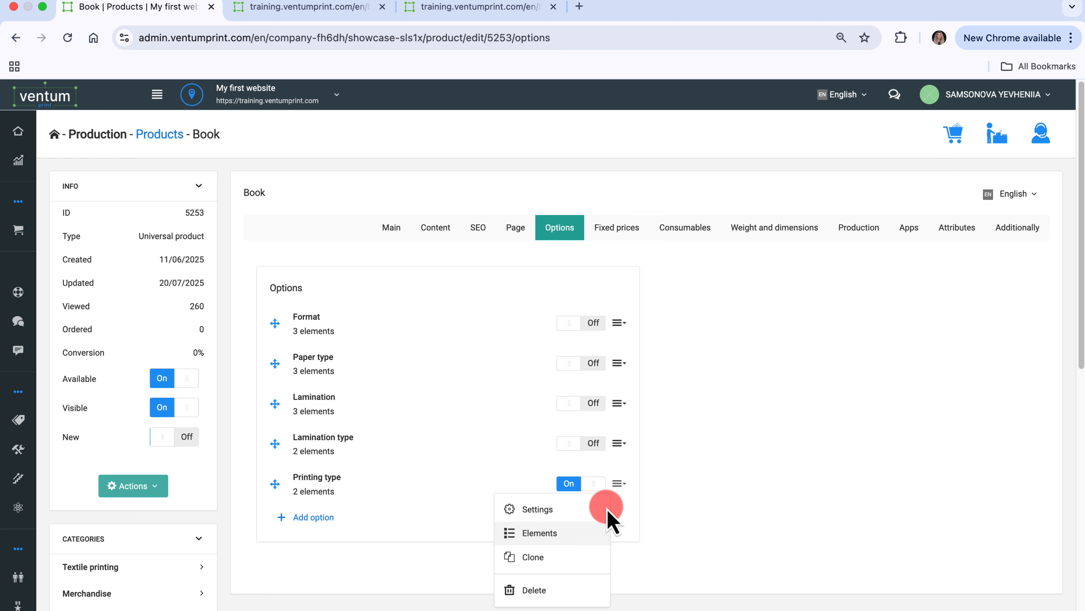
{"action": "left_click", "coordinate": [594, 533]}
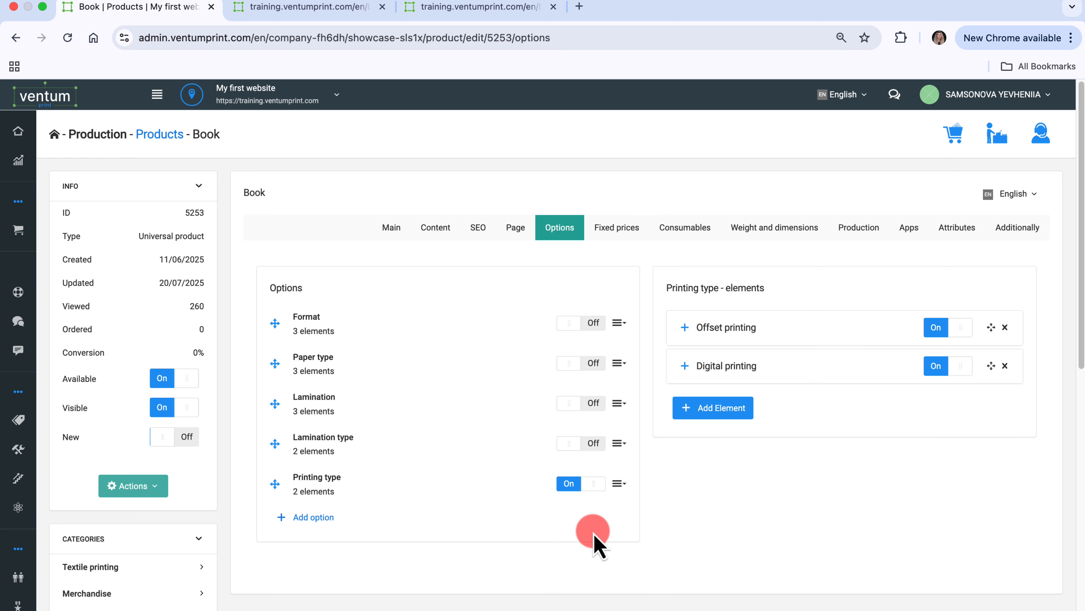
{"action": "left_click", "coordinate": [685, 365]}
{"action": "left_click", "coordinate": [742, 536]}
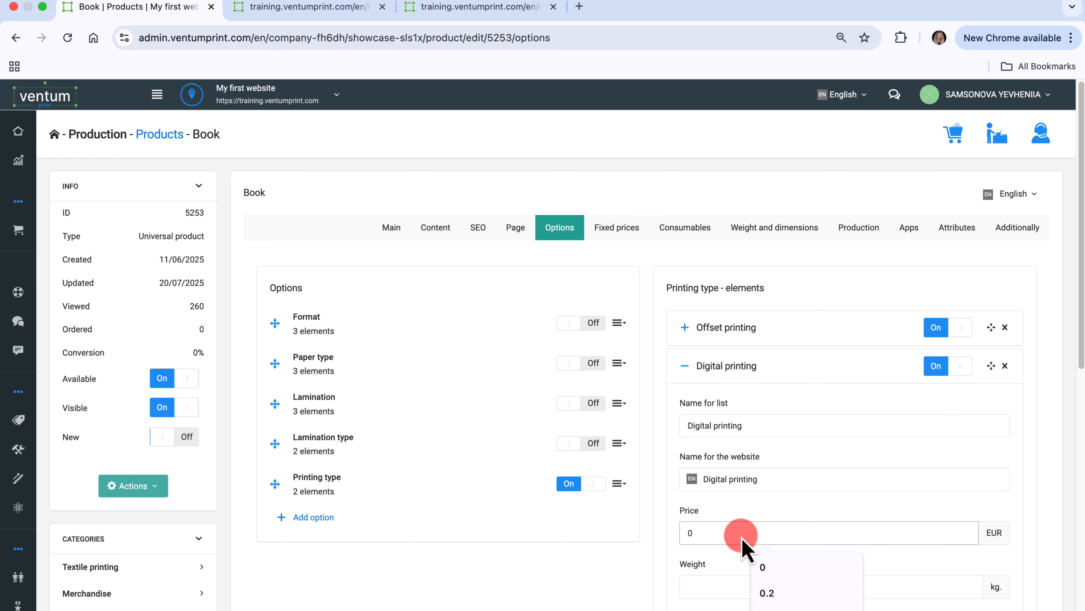
{"action": "key", "text": "BackSpace"}
{"action": "type", "text": "1"}
{"action": "left_click", "coordinate": [800, 567]}
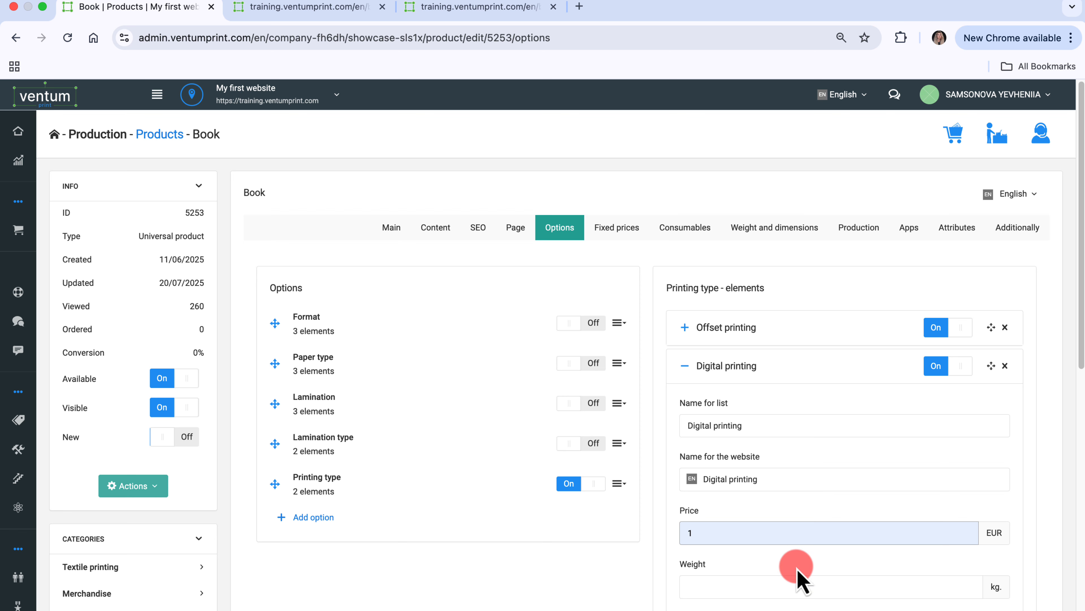
{"action": "scroll", "coordinate": [790, 565], "scroll_direction": "down", "scroll_amount": 5}
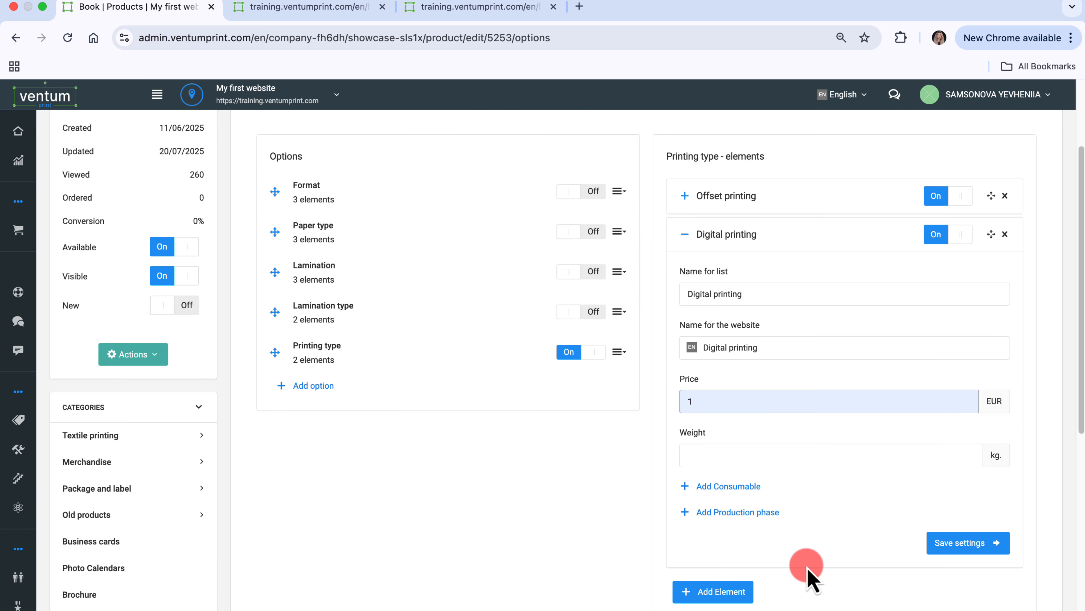
{"action": "left_click", "coordinate": [965, 549]}
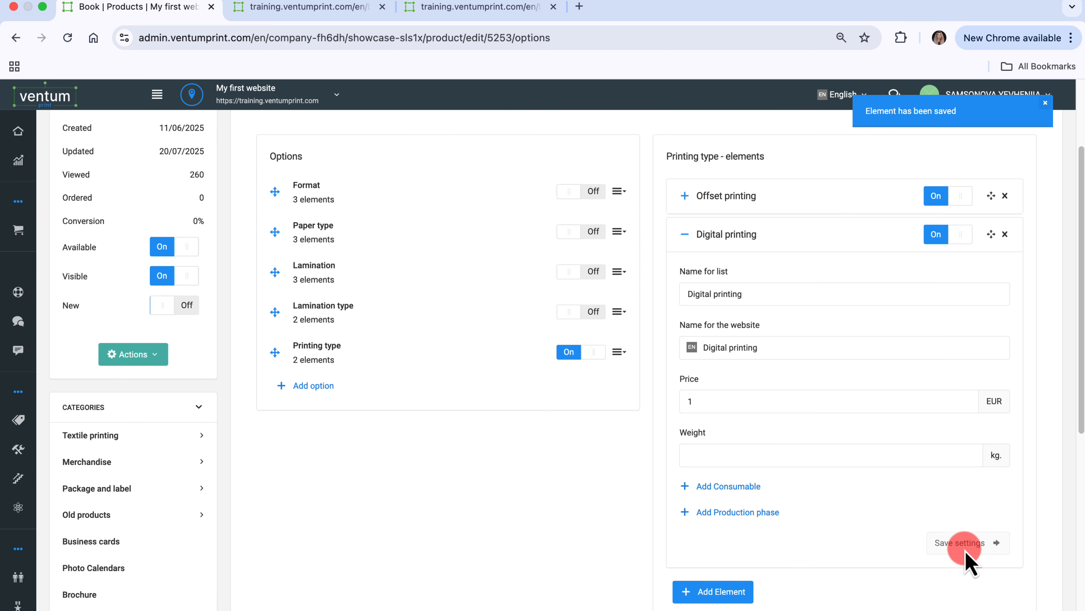
On the Book website page, test the Cost Calculator with Cover lamination set to "No" and Printing type set to "Digital printing"
{"action": "key", "text": "ctrl+Tab"}
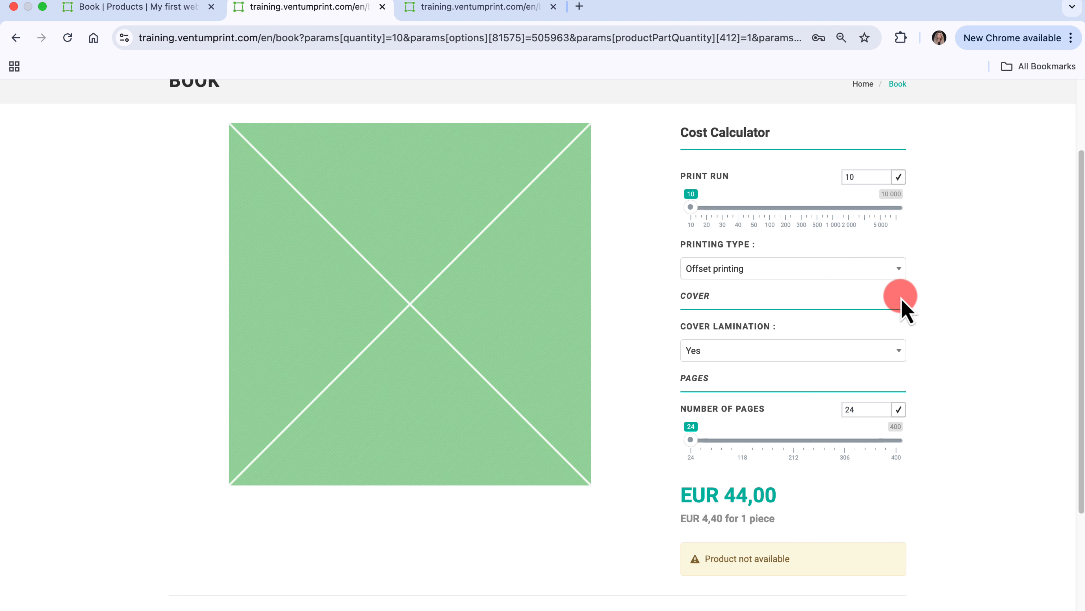
{"action": "left_click", "coordinate": [897, 347]}
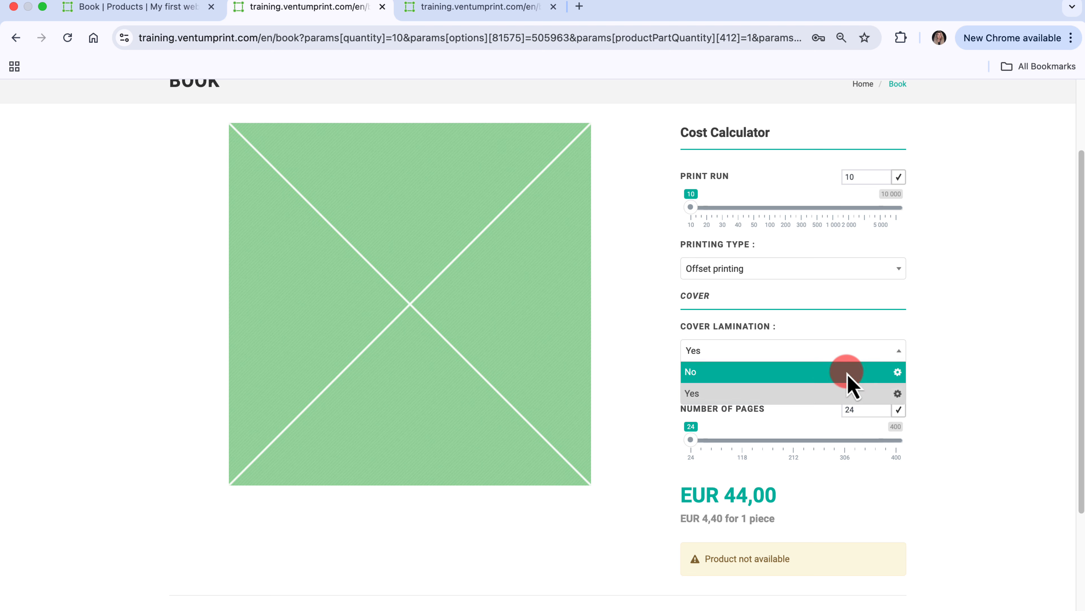
{"action": "left_click", "coordinate": [850, 376]}
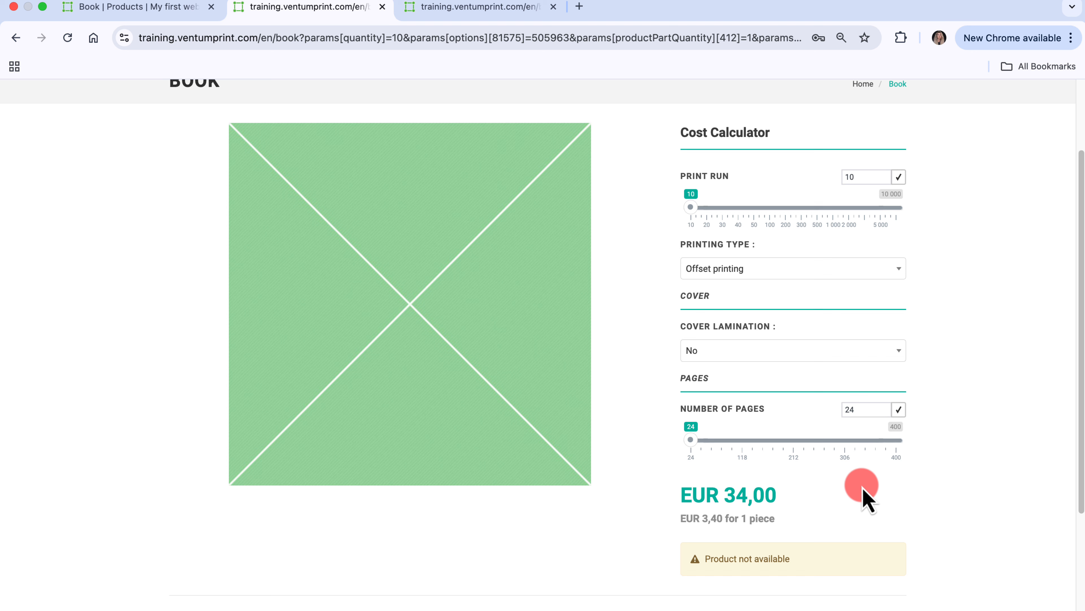
{"action": "left_click", "coordinate": [873, 269]}
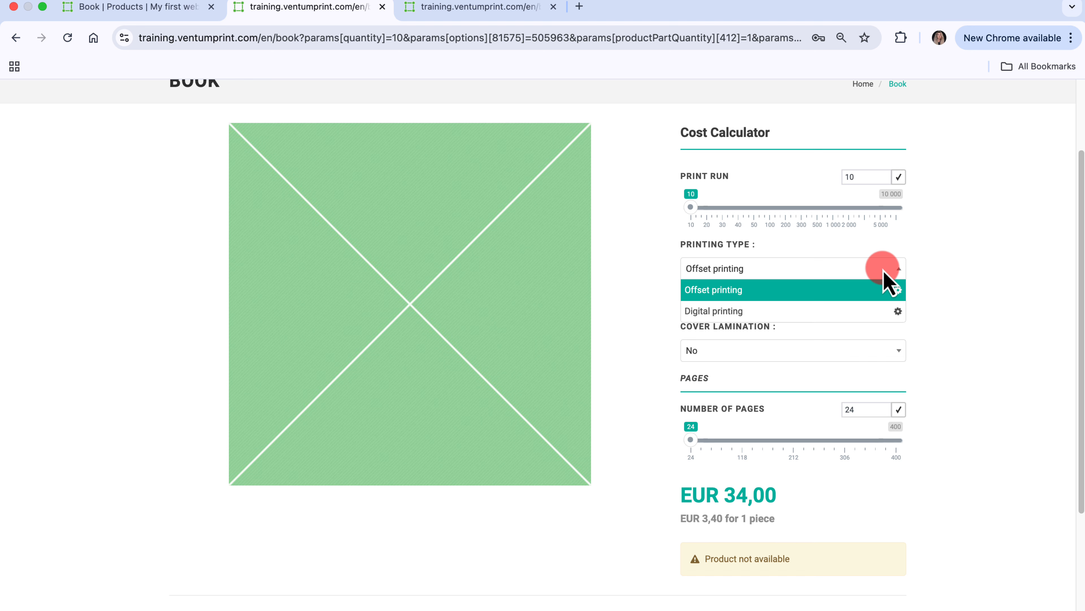
{"action": "left_click", "coordinate": [803, 311]}
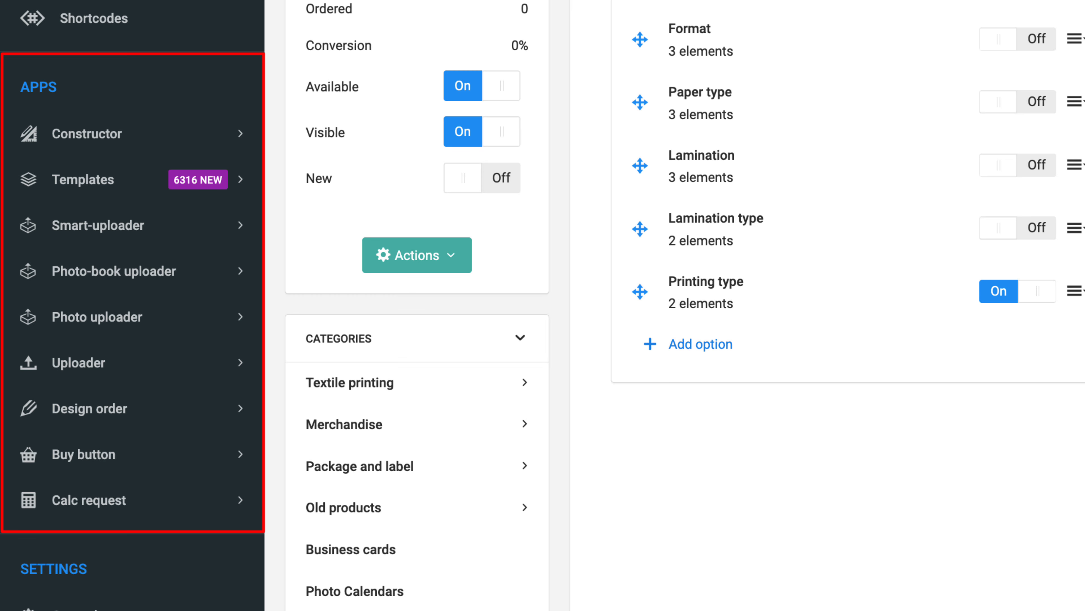
Set the diagram direction of the ERP production plan to "From top to bottom" for the Universal product with components
{"action": "left_click_drag", "start_coordinate": [883, 338], "coordinate": [1032, 338]}
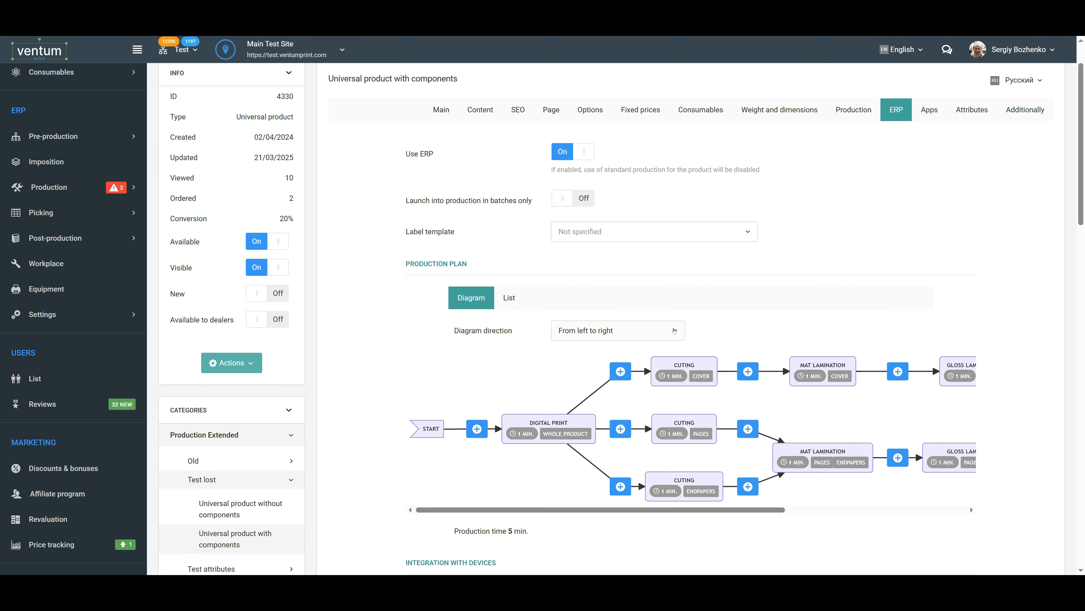
{"action": "left_click", "coordinate": [674, 330]}
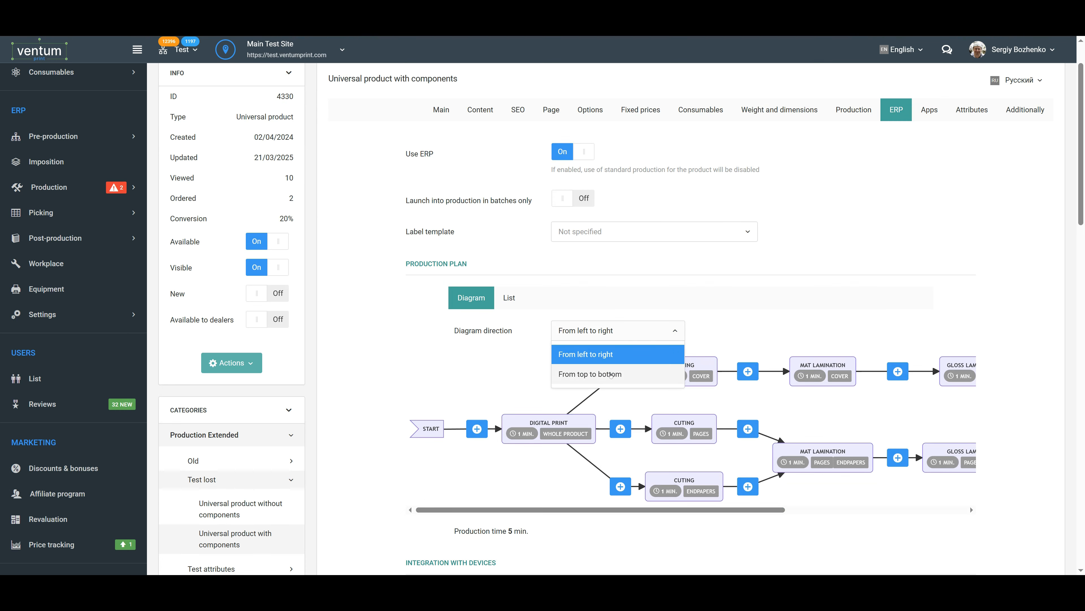
{"action": "left_click", "coordinate": [612, 372]}
{"action": "scroll", "coordinate": [845, 321], "scroll_direction": "down", "scroll_amount": 6}
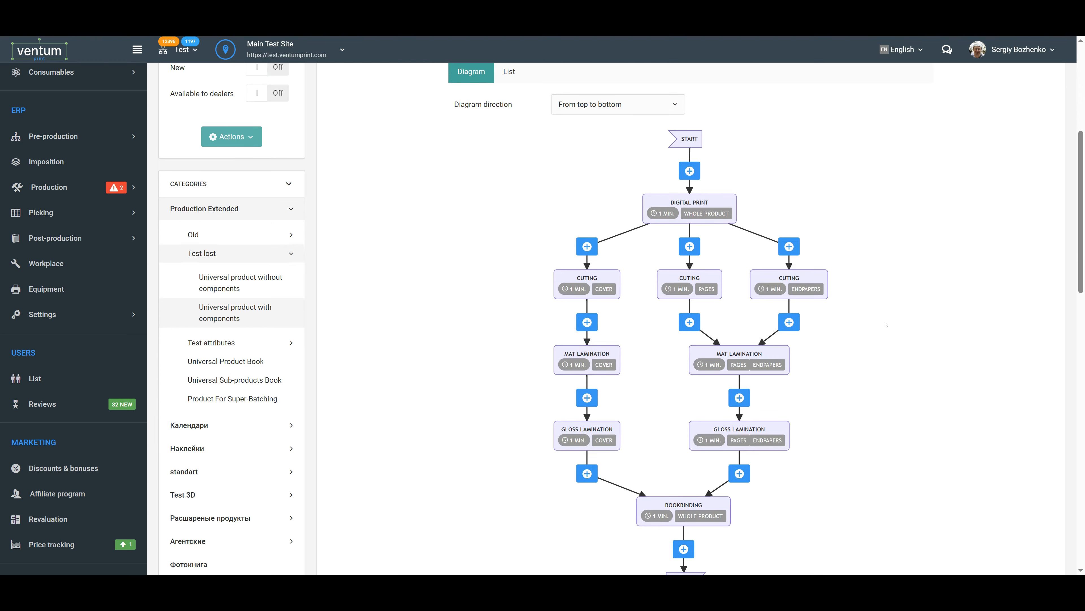